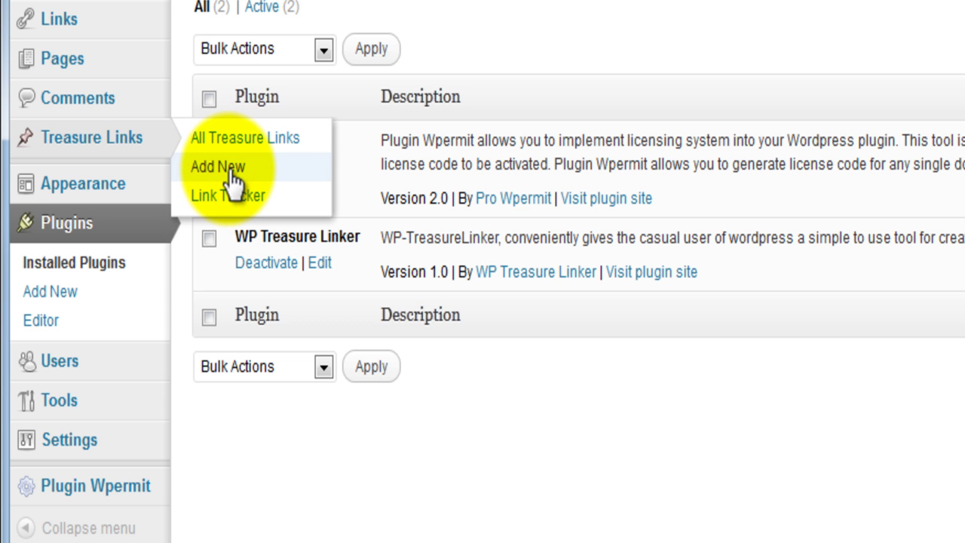
# Open the Add New Treasure Link page and place the cursor in its title field
pyautogui.click(234, 172)
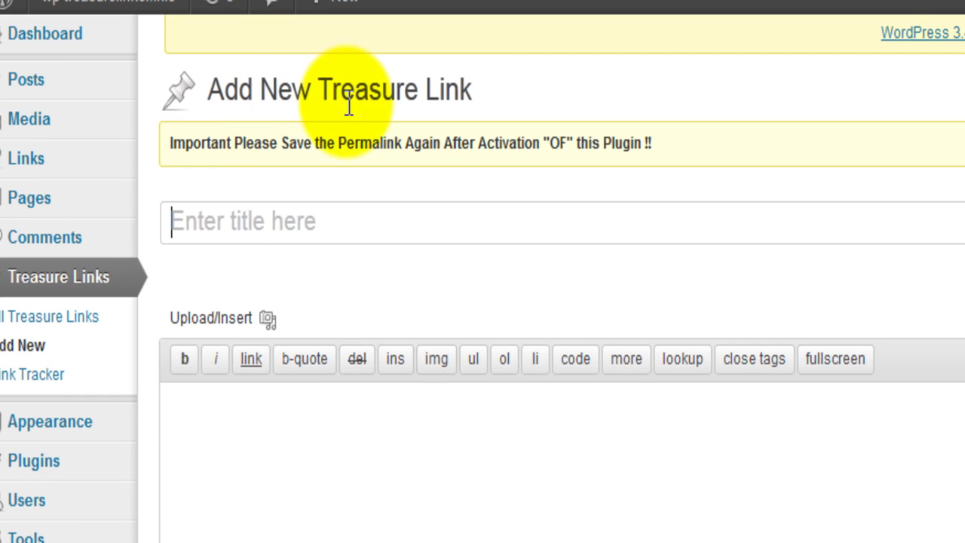
pyautogui.click(493, 214)
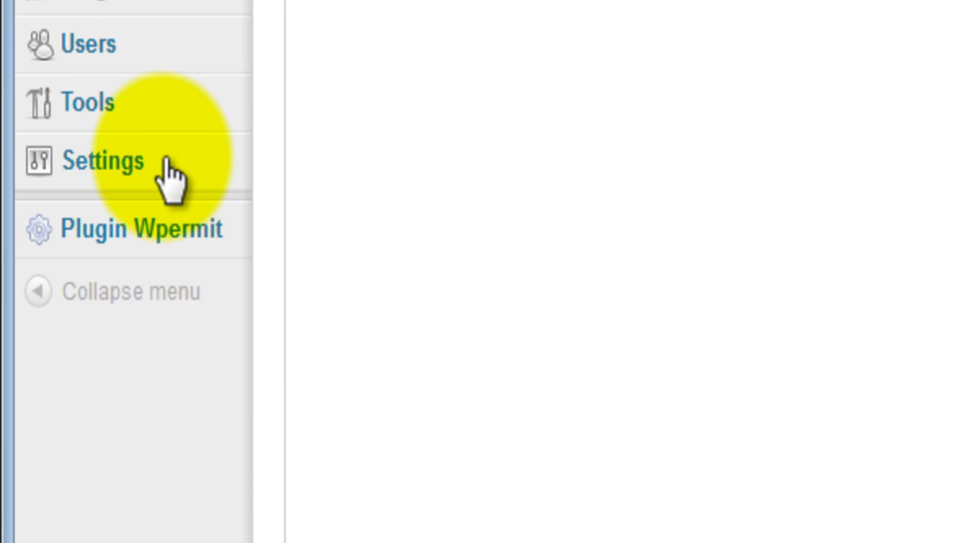
pyautogui.moveTo(102, 161)
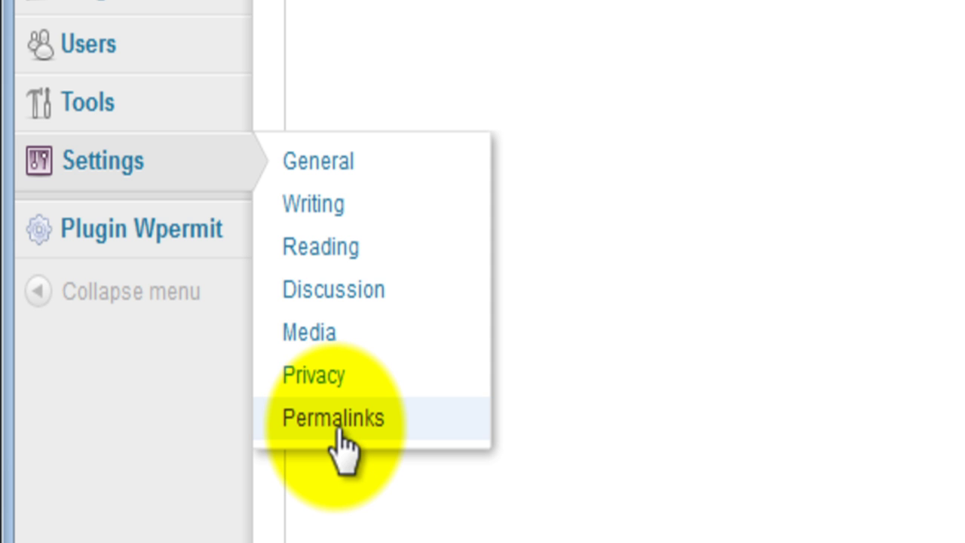
# Go to Settings > Permalinks to re-save the Post name structure
pyautogui.click(338, 429)
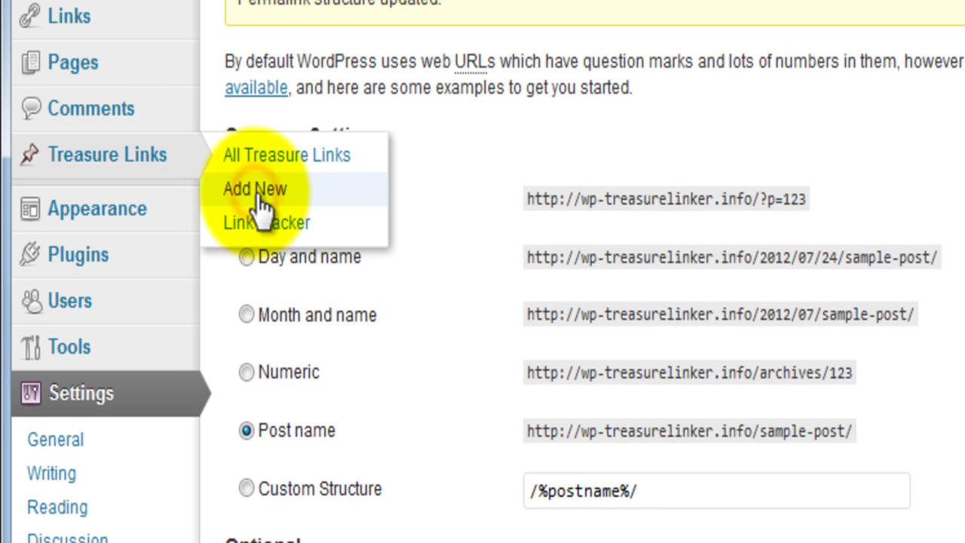
# Start another new treasure link and title it 'AffiliateAmazon', correcting the typos
pyautogui.click(257, 192)
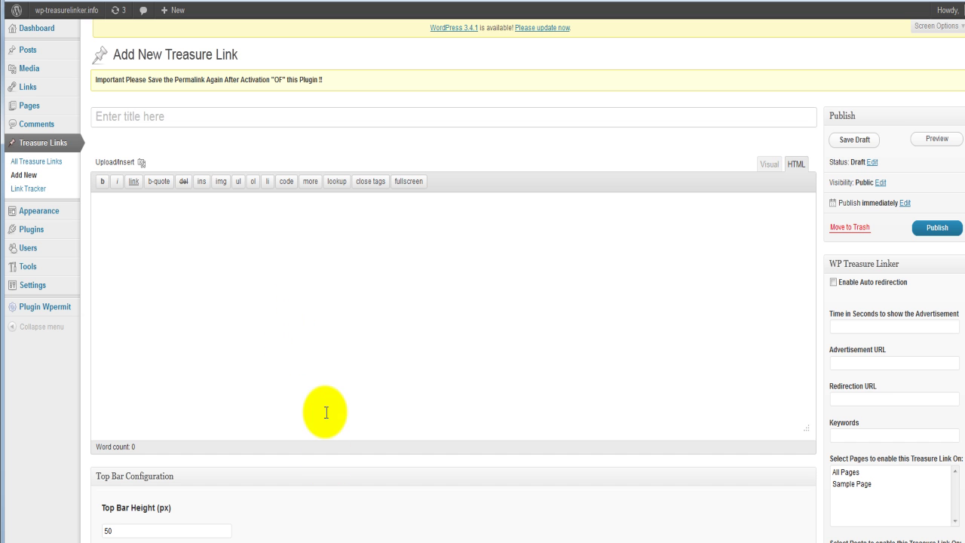
pyautogui.click(160, 118)
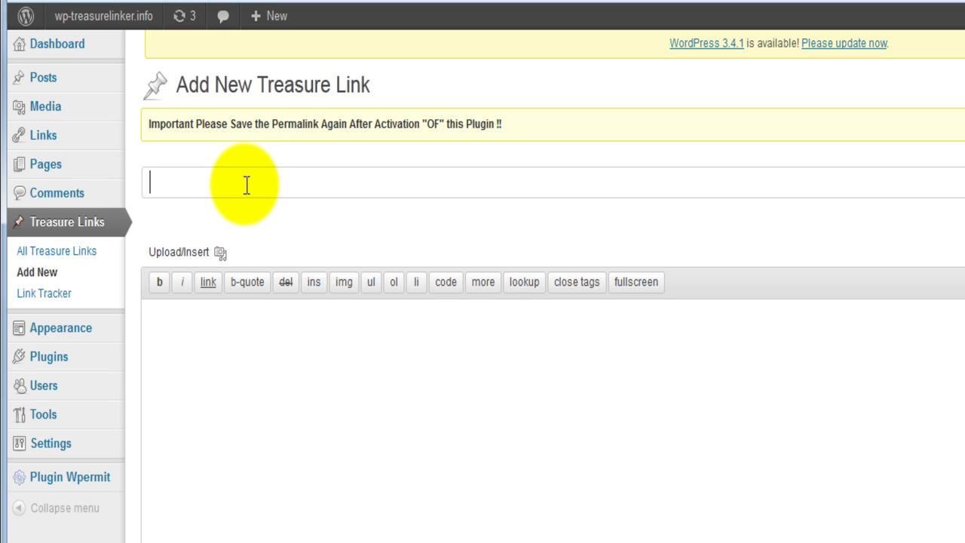
pyautogui.write('Af')
pyautogui.write('fliate')
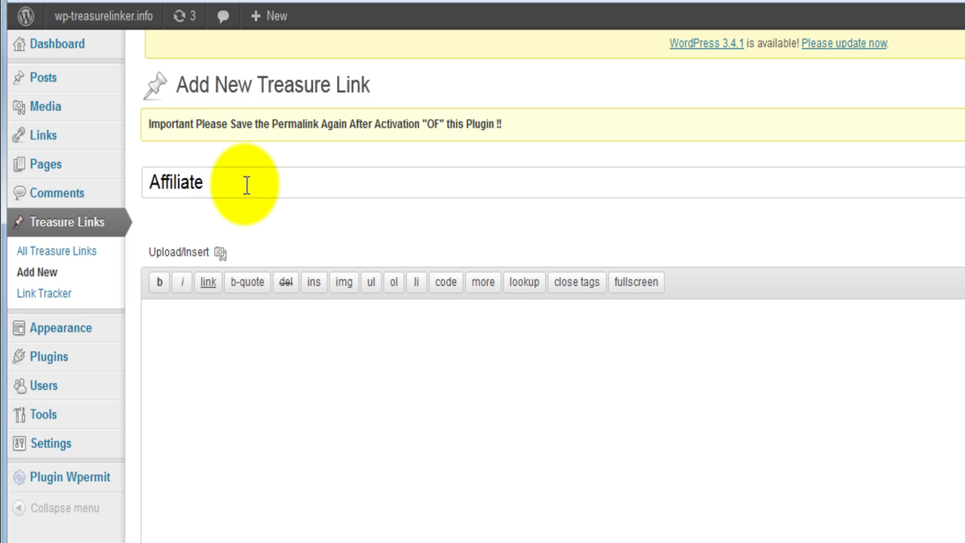
pyautogui.press('BackSpace')
pyautogui.write('A')
pyautogui.write('mzon')
pyautogui.press('BackSpace')
pyautogui.press('BackSpace')
pyautogui.press('BackSpace')
pyautogui.write('a')
pyautogui.write('zon')
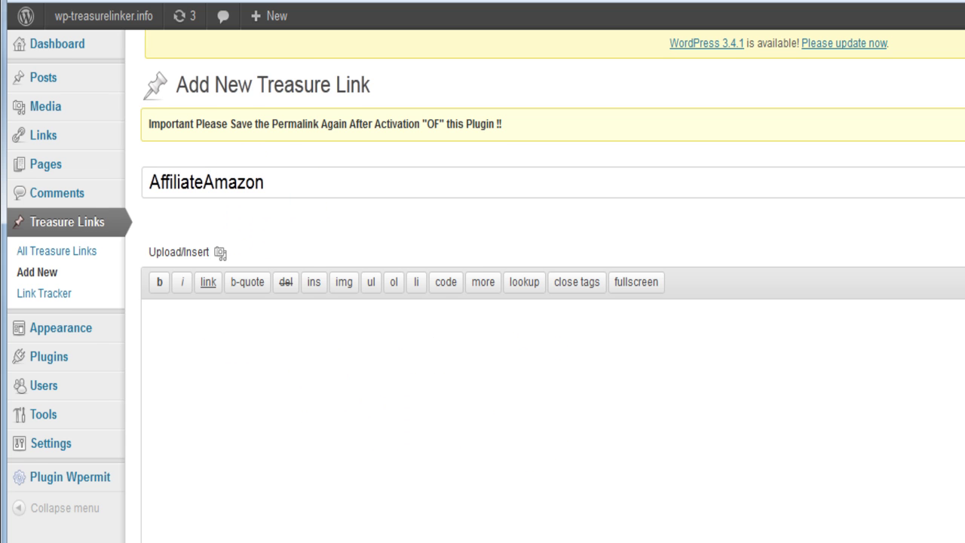
# Set the advertisement display time in WP Treasure Linker to 5 seconds
pyautogui.scroll(-3, 482, 301)
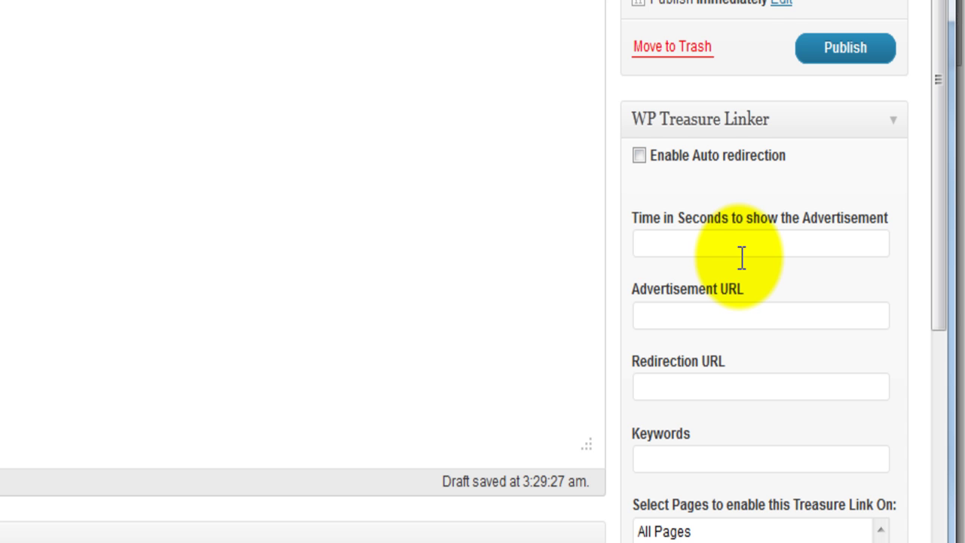
pyautogui.scroll(-5, 741, 257)
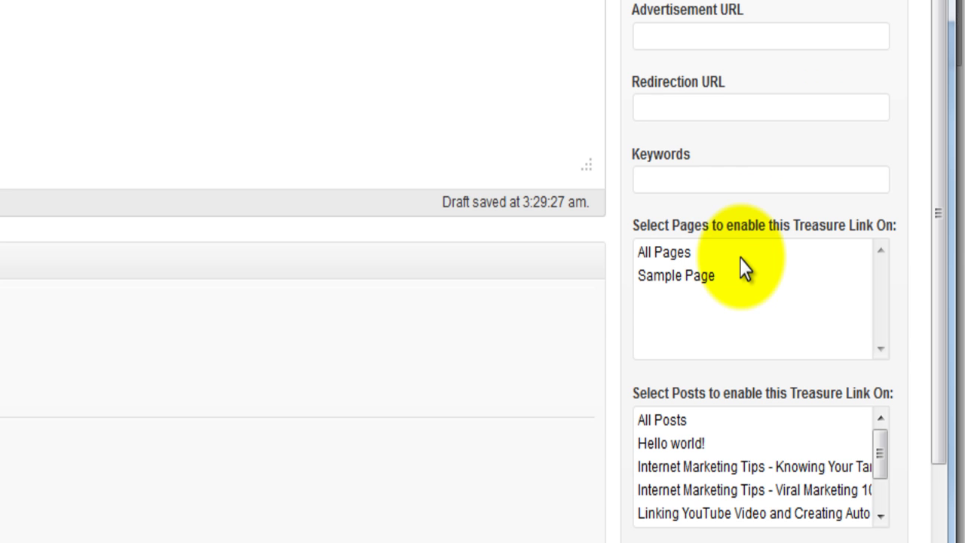
pyautogui.scroll(1, 740, 257)
pyautogui.scroll(2, 739, 258)
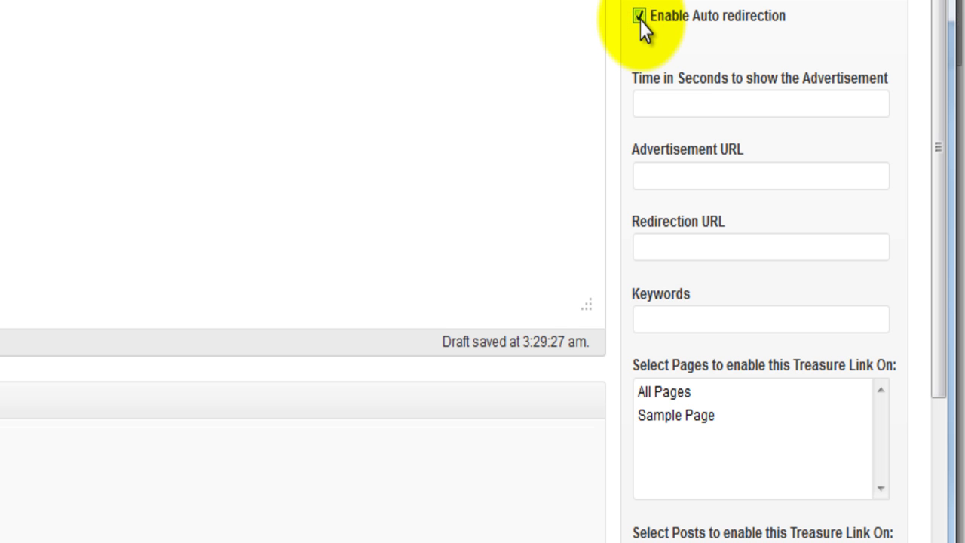
pyautogui.click(709, 105)
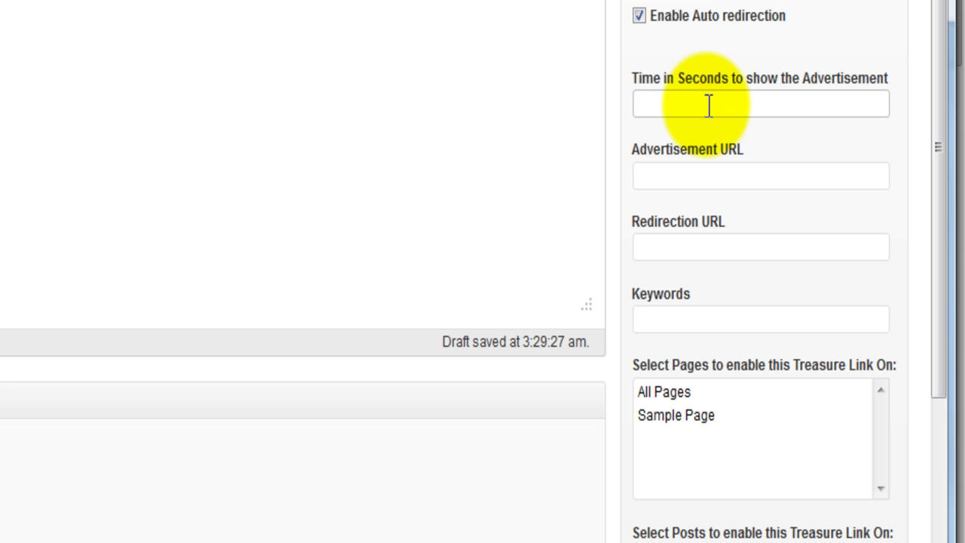
pyautogui.write('5')
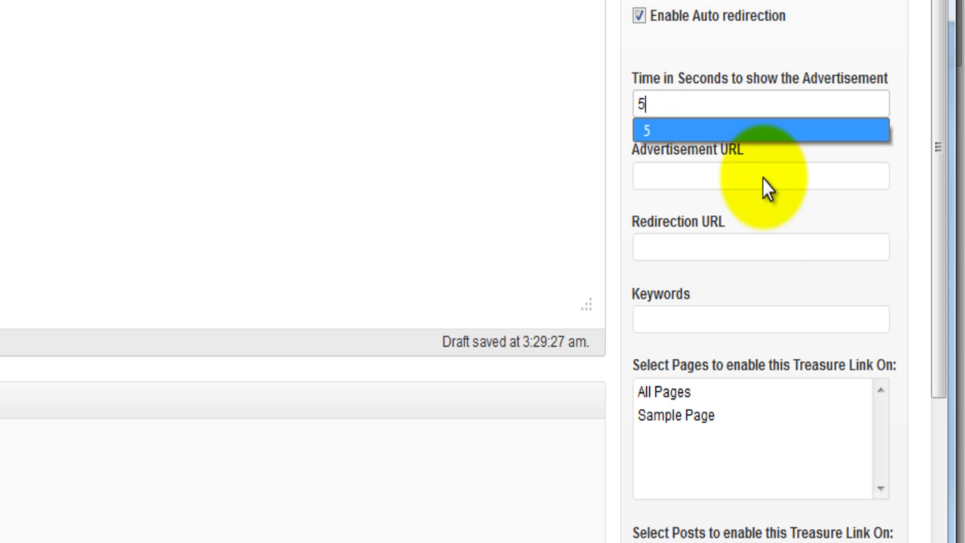
pyautogui.click(779, 205)
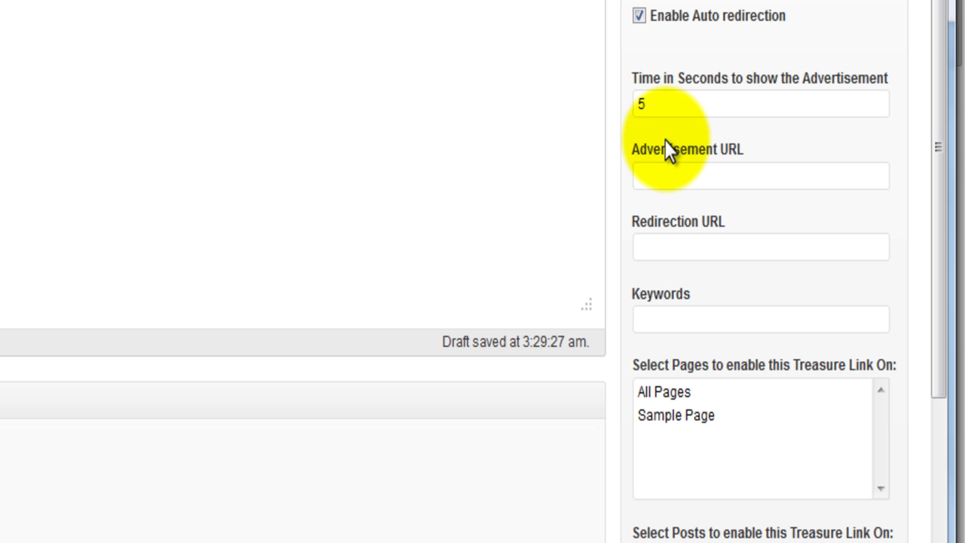
# Choose the saved Warrior Forum advertisement URL and wp-backupme.com as the redirection URL
pyautogui.click(689, 185)
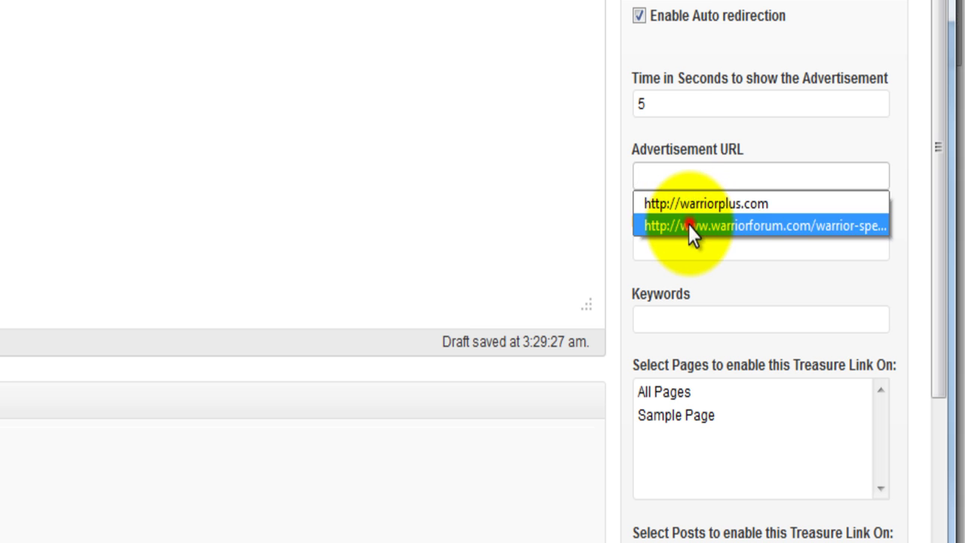
pyautogui.click(688, 223)
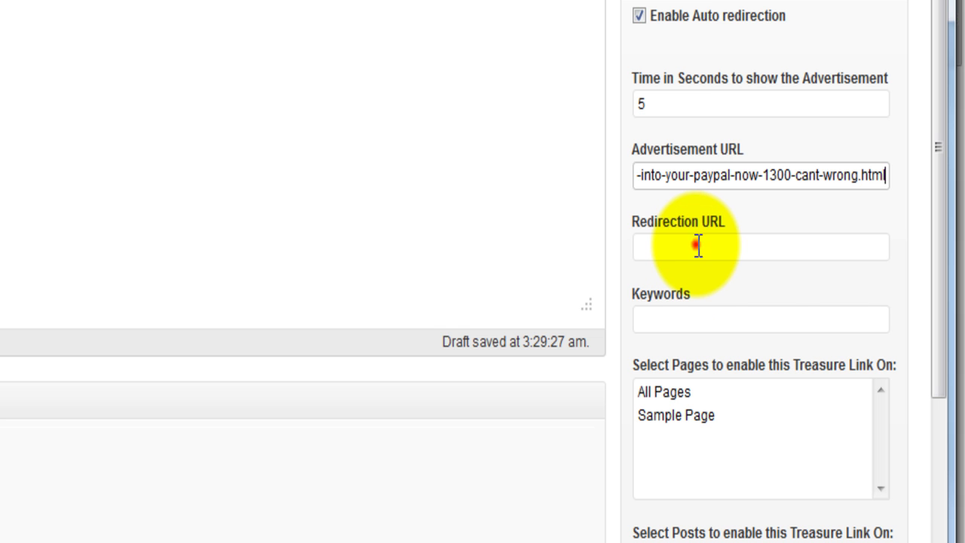
pyautogui.click(697, 245)
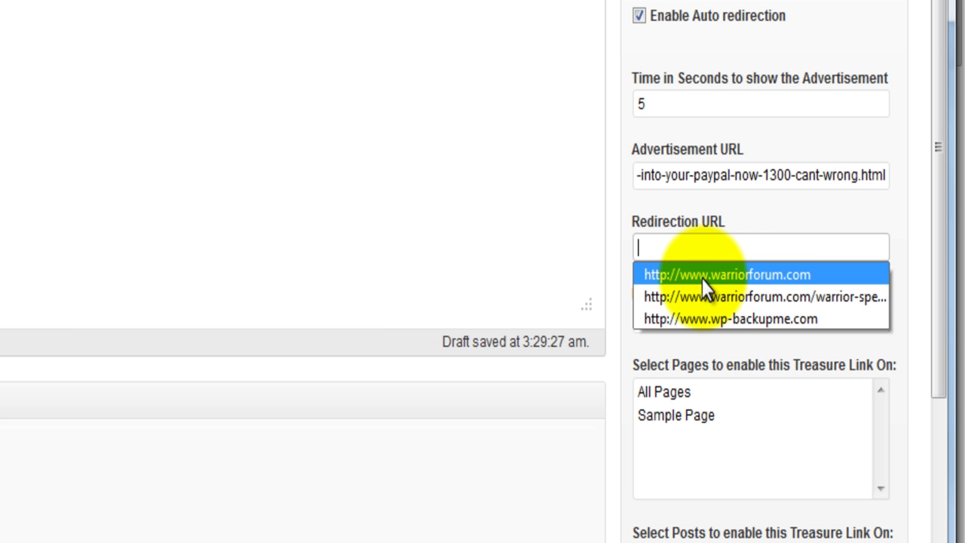
pyautogui.click(707, 318)
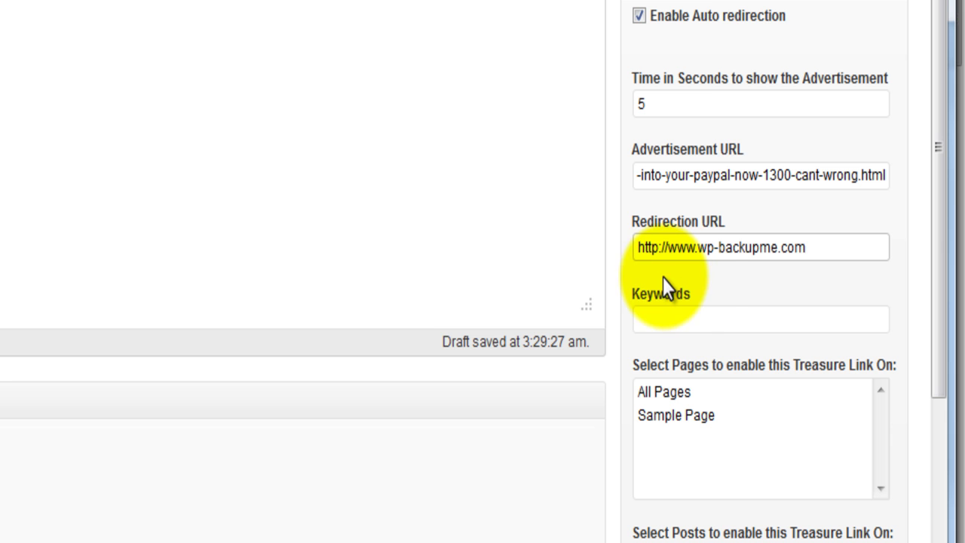
# Fill the Keywords field with the saved suggestion 'make money, cash, affiliate'
pyautogui.click(700, 321)
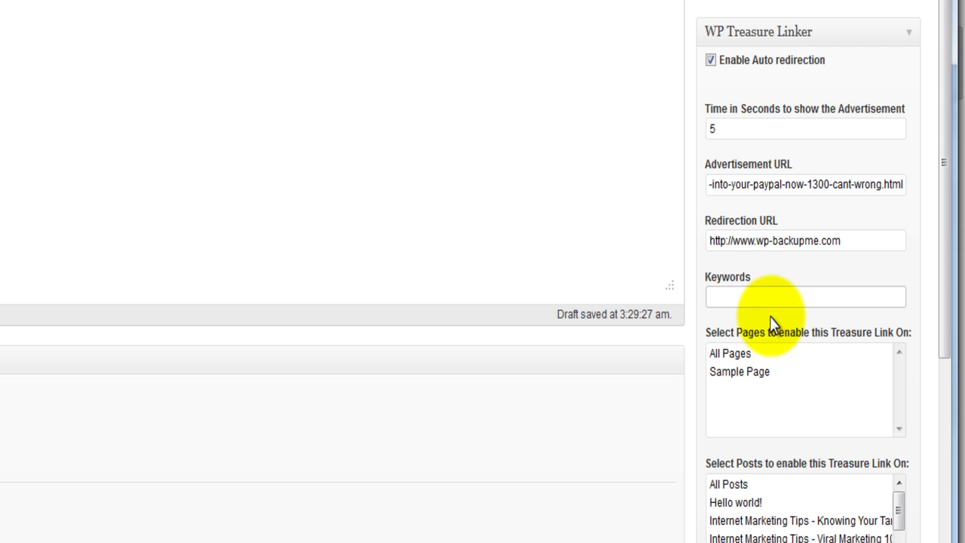
pyautogui.write('money')
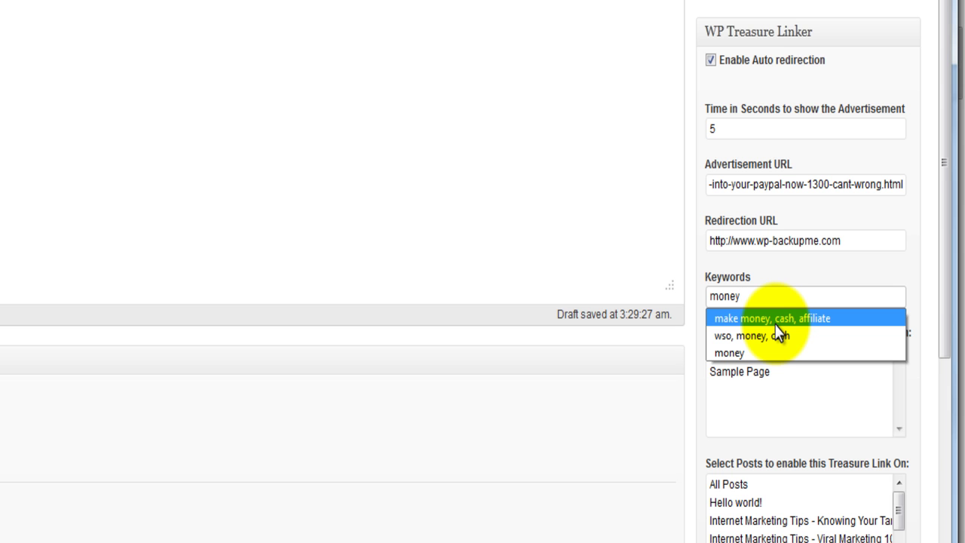
pyautogui.click(776, 320)
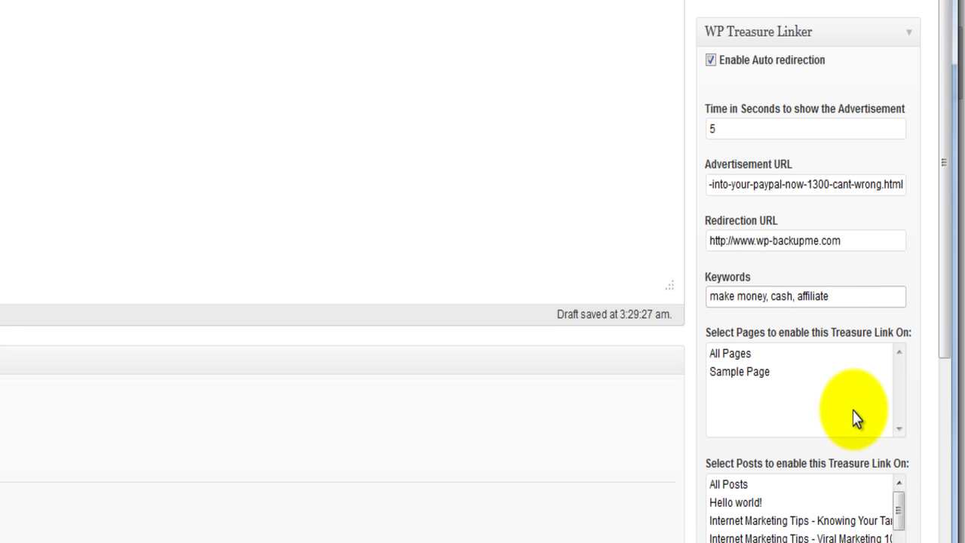
pyautogui.scroll(-3, 860, 418)
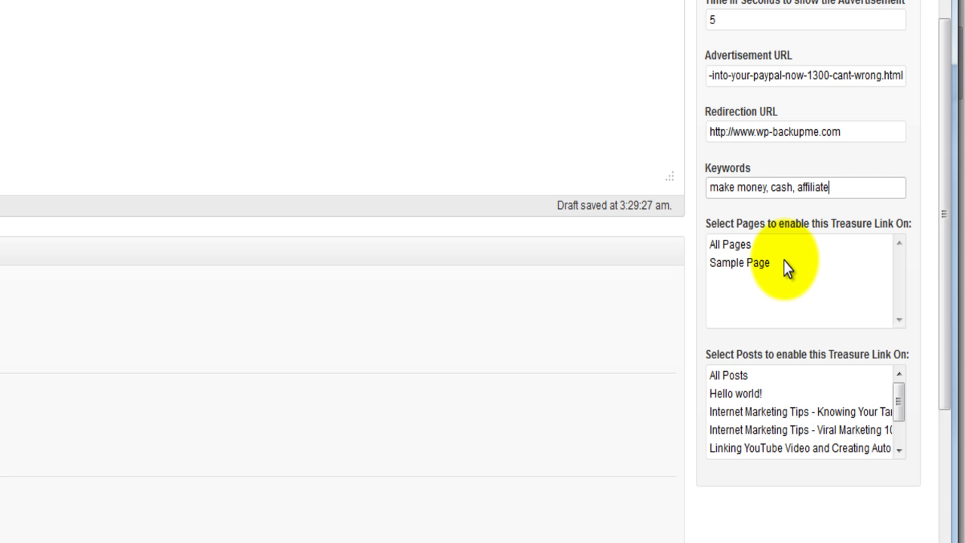
# Limit the treasure link to Sample Page under Select Pages
pyautogui.click(738, 248)
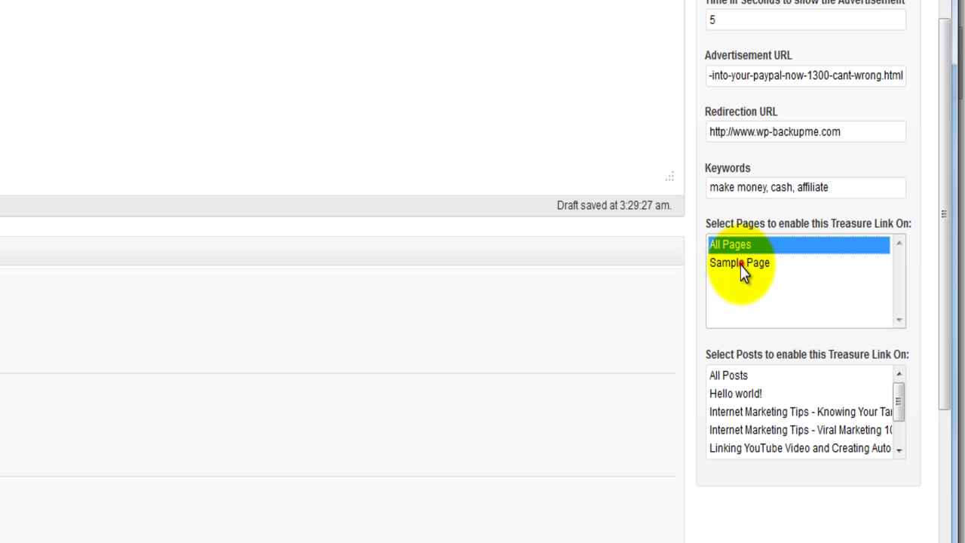
pyautogui.click(740, 264)
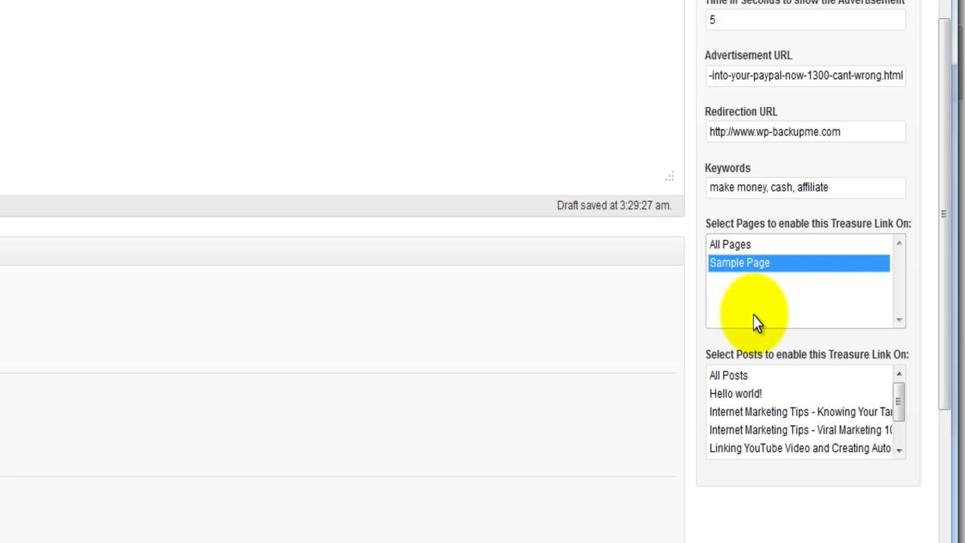
pyautogui.click(731, 246)
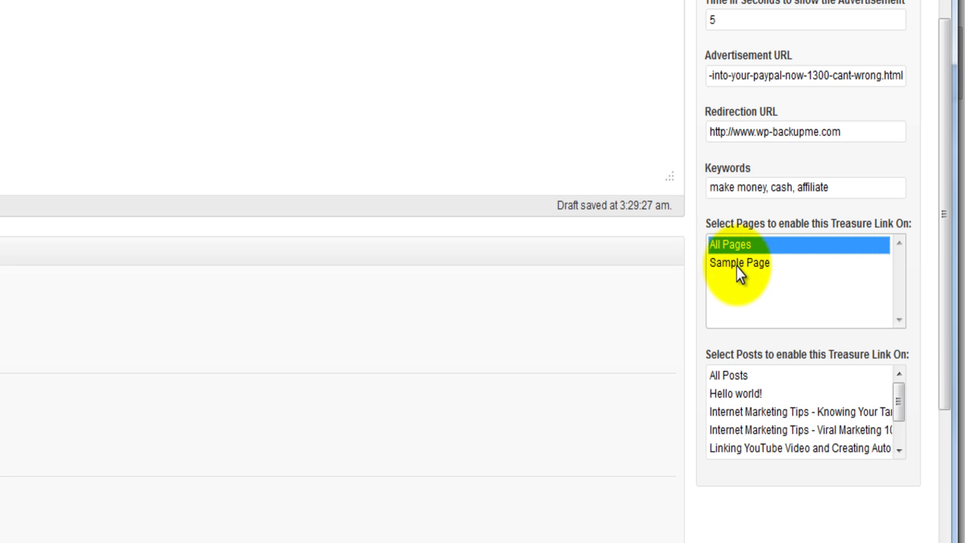
pyautogui.click(736, 264)
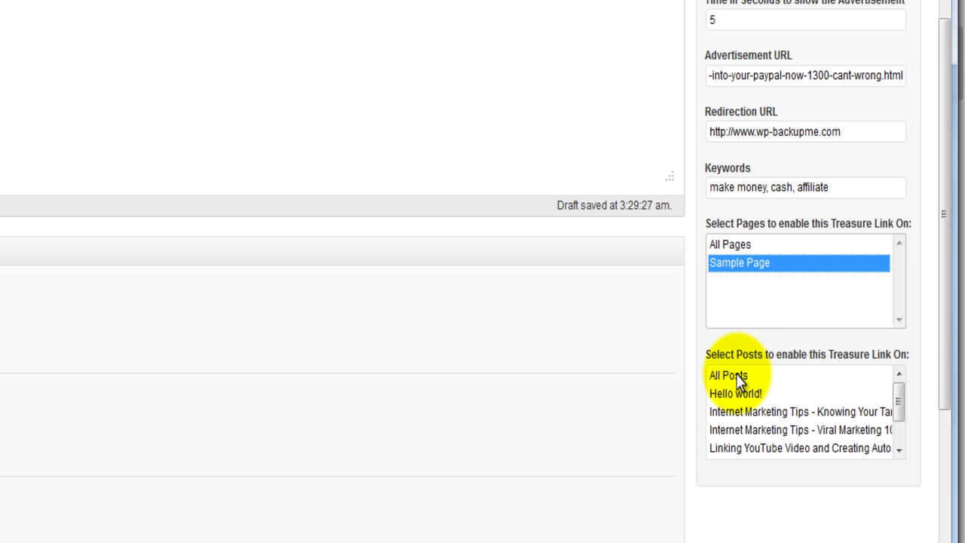
# Select the Viral Marketing tips, Linking YouTube Video and Sorry You Missed posts
pyautogui.click(737, 376)
pyautogui.click(742, 396)
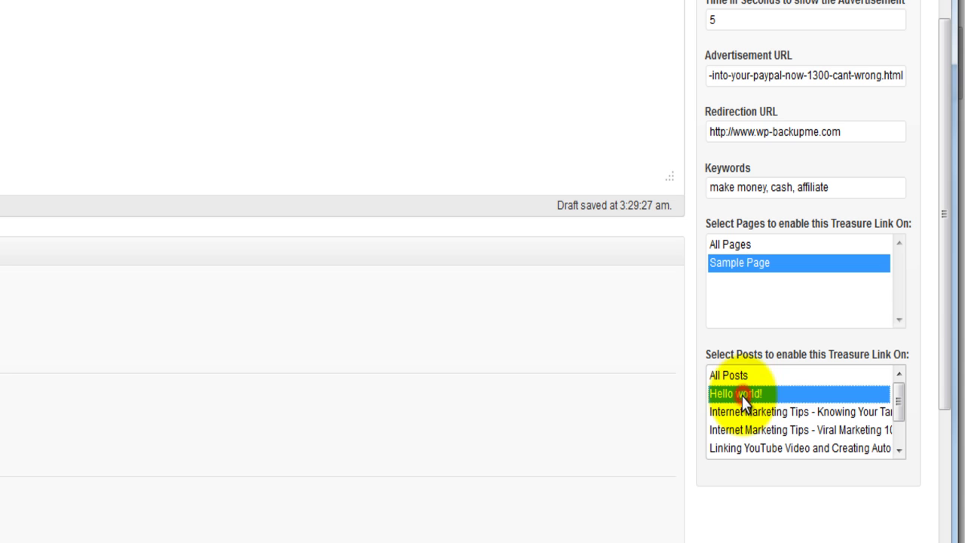
pyautogui.scroll(-1, 742, 422)
pyautogui.click(750, 412)
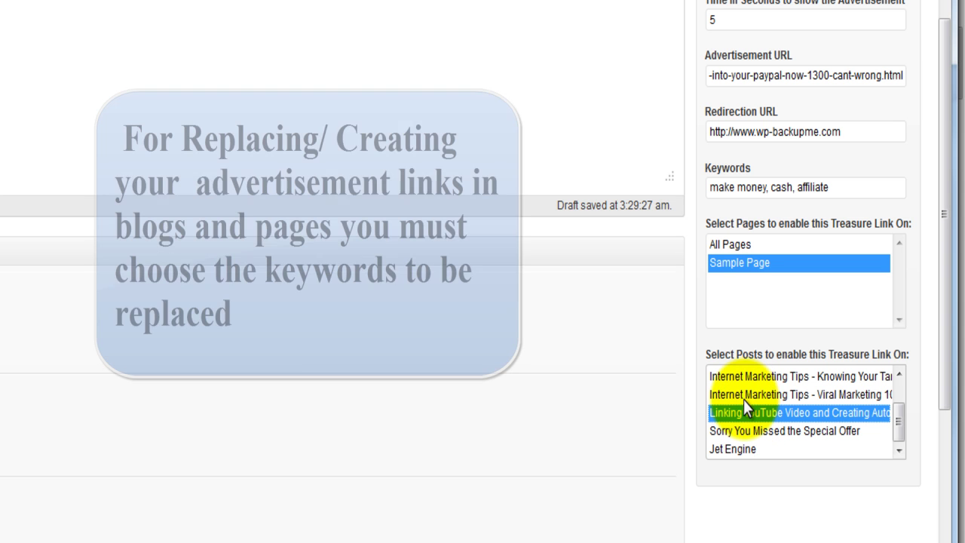
pyautogui.keyDown('ctrl'); pyautogui.click(744, 395); pyautogui.keyUp('ctrl')
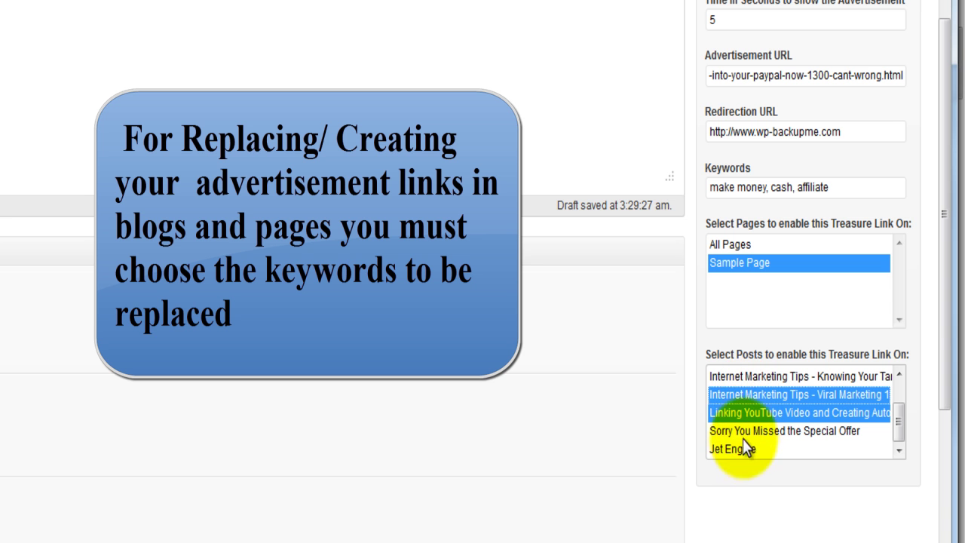
pyautogui.keyDown('ctrl'); pyautogui.click(743, 431); pyautogui.keyUp('ctrl')
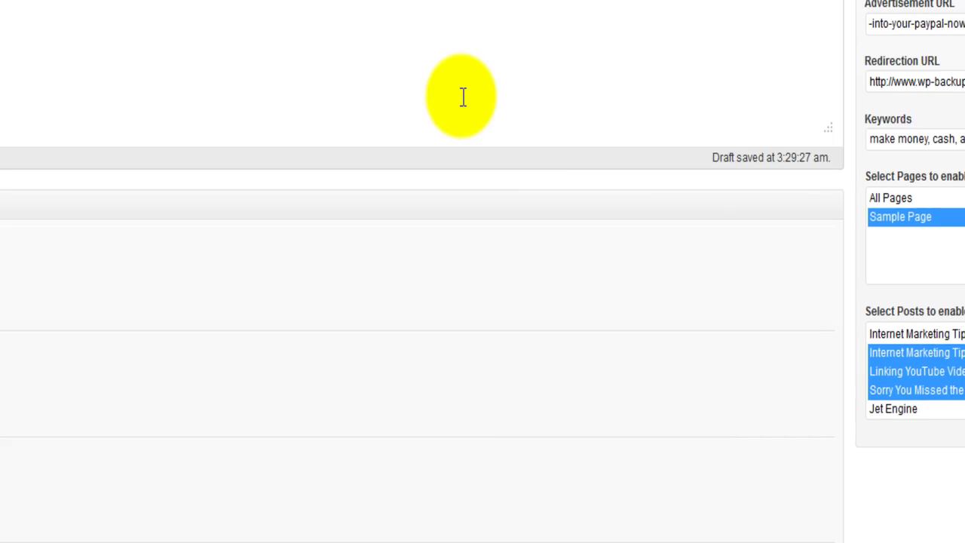
pyautogui.click(650, 153)
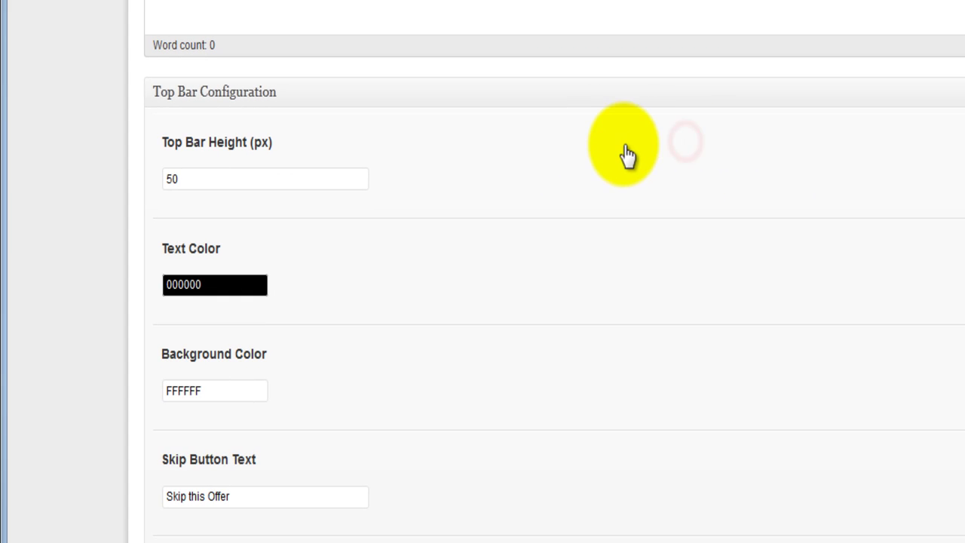
pyautogui.scroll(-3, 610, 160)
pyautogui.scroll(-1, 656, 112)
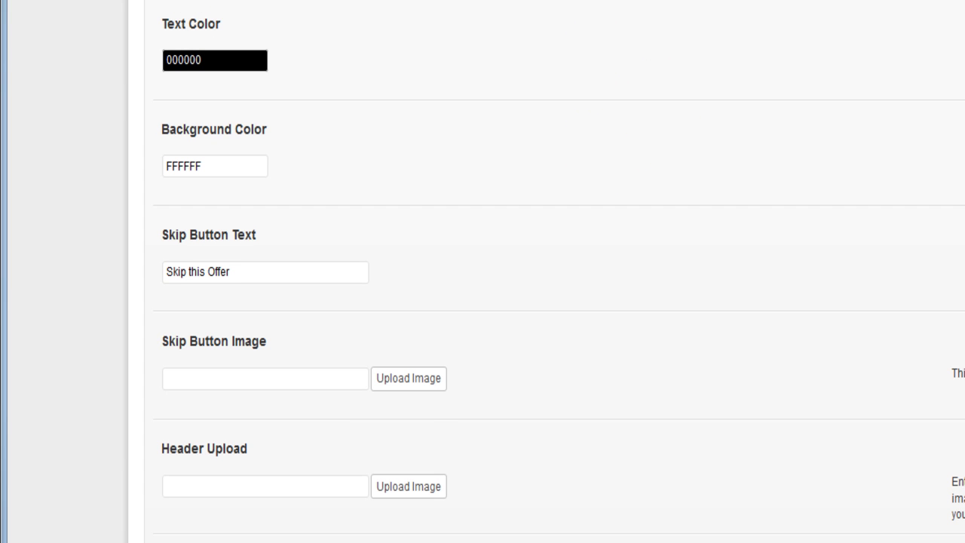
pyautogui.scroll(1, 200, 125)
pyautogui.scroll(3, 490, 221)
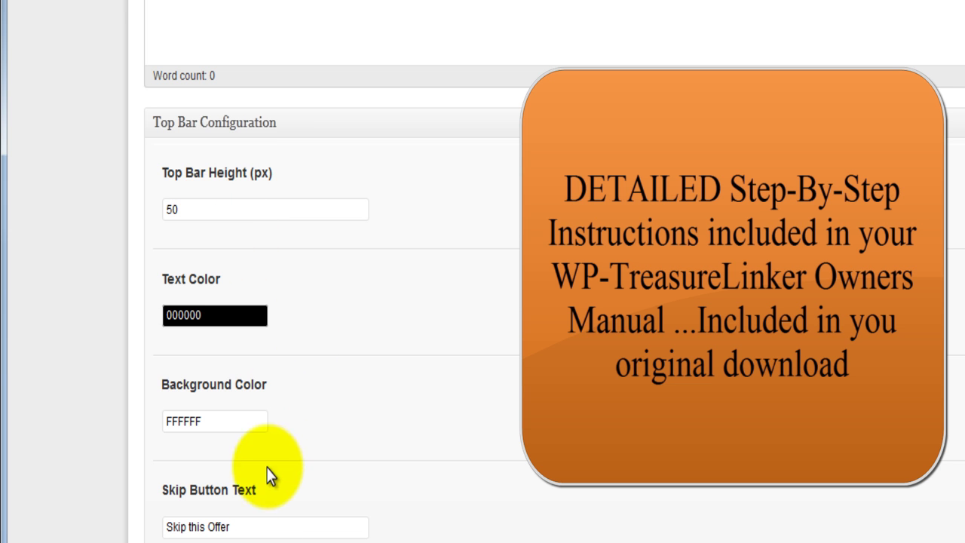
pyautogui.scroll(-2, 285, 490)
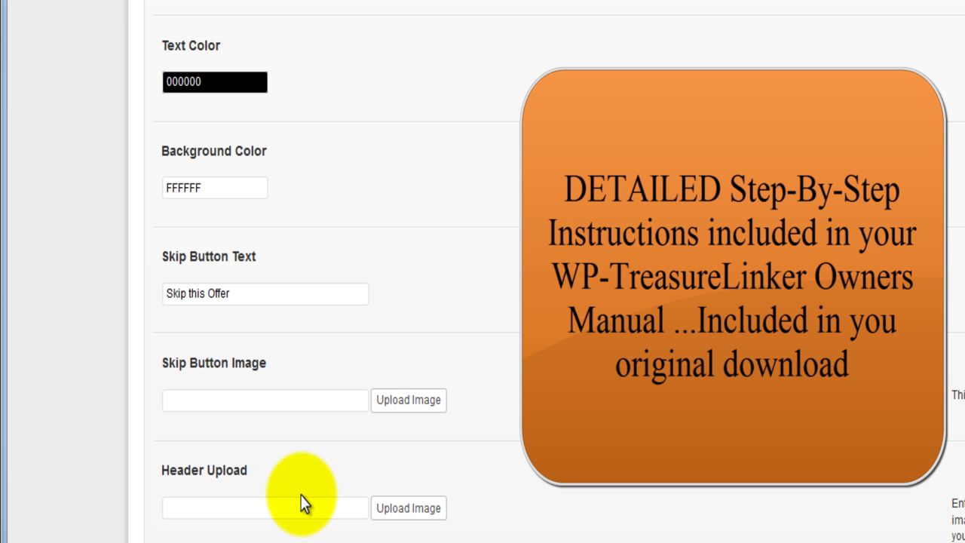
pyautogui.scroll(4, 301, 60)
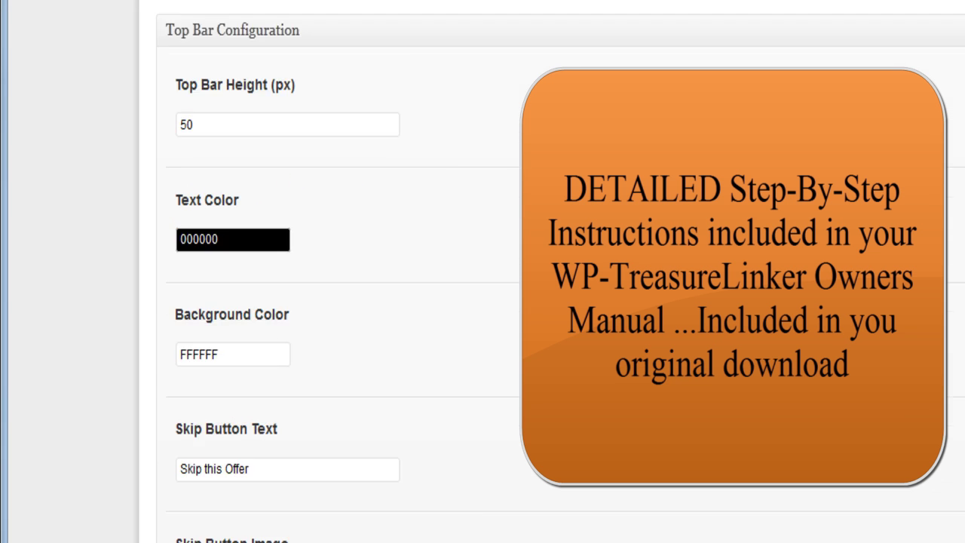
pyautogui.scroll(10, 452, 302)
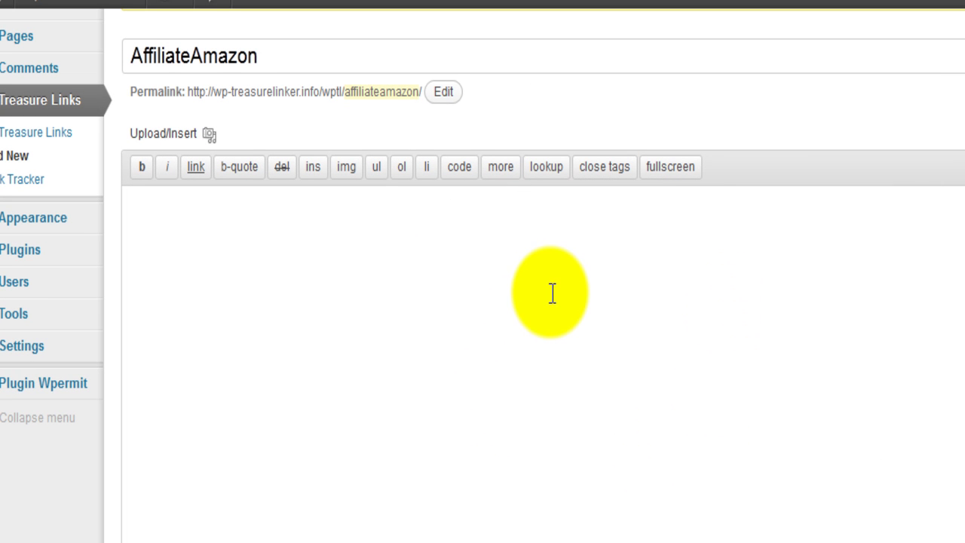
pyautogui.scroll(-10, 549, 434)
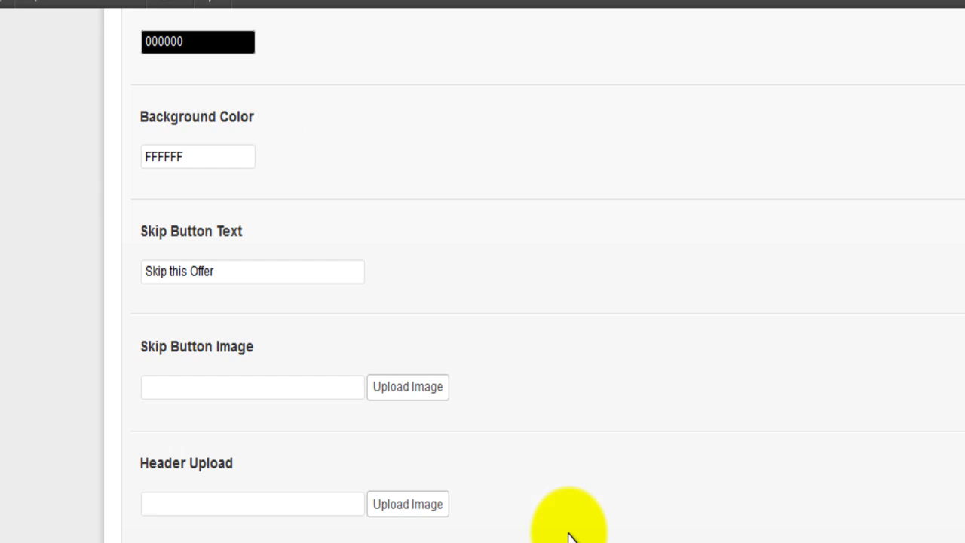
pyautogui.scroll(2, 301, 121)
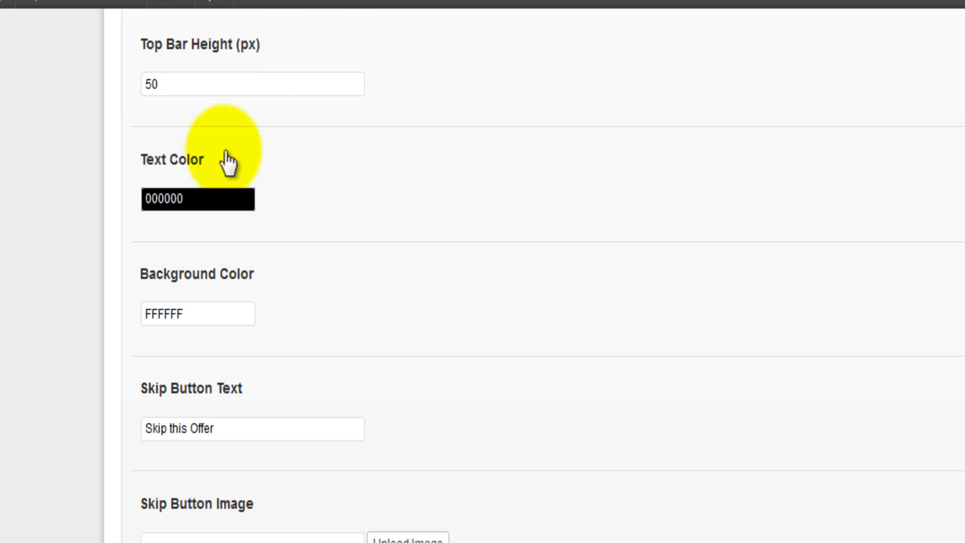
# Pick pinkish-red FF5964 for the top bar text and cyan 12FFFF for its background
pyautogui.click(202, 203)
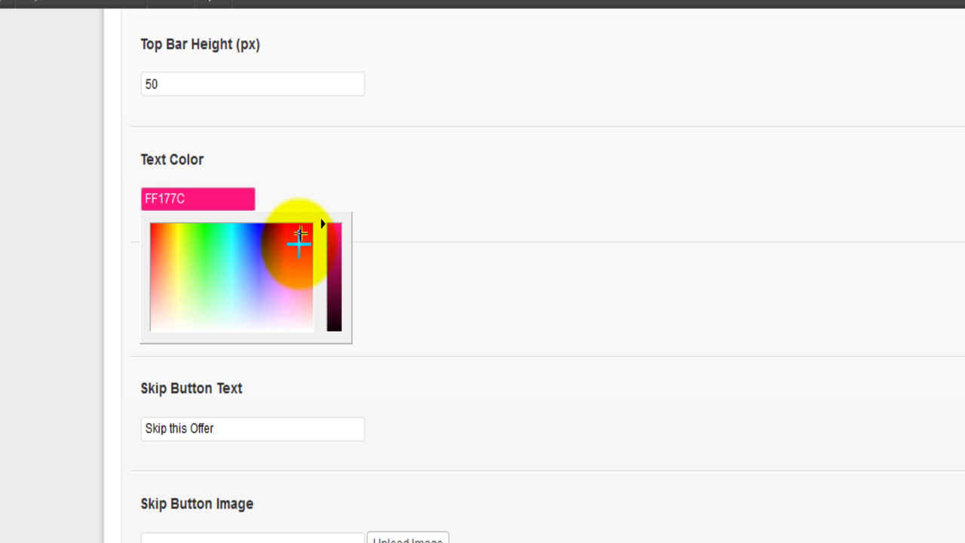
pyautogui.moveTo(301, 235)
pyautogui.mouseDown()
pyautogui.moveTo(303, 297)
pyautogui.moveTo(310, 261)
pyautogui.mouseUp()
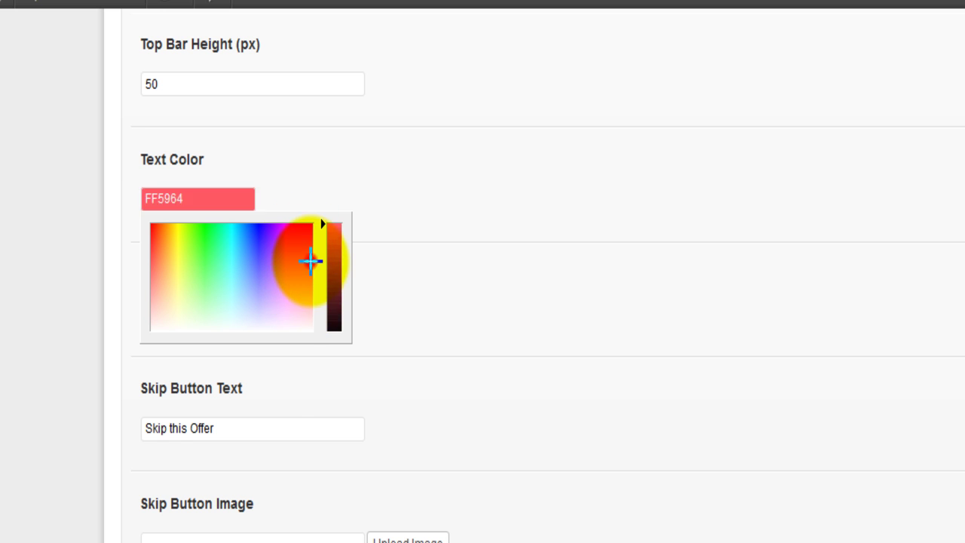
pyautogui.click(316, 190)
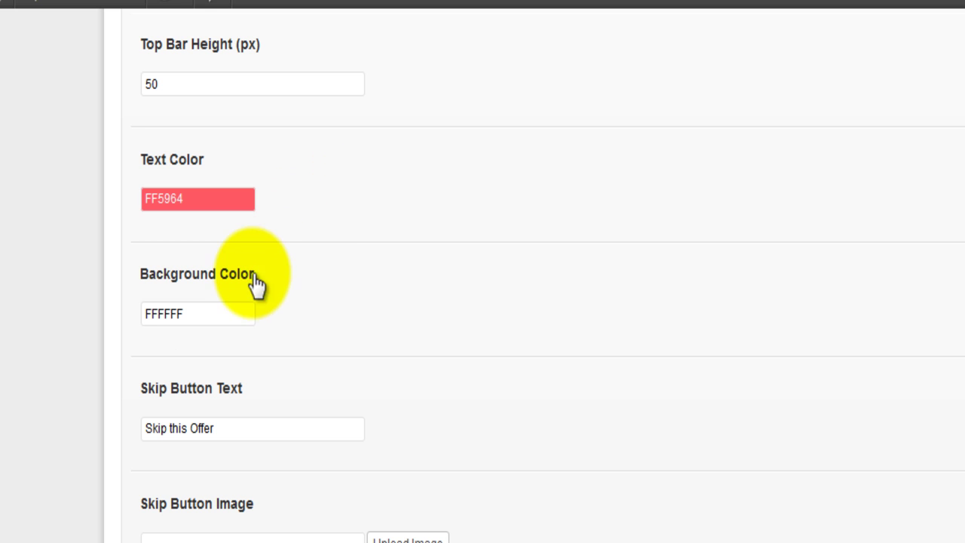
pyautogui.click(233, 320)
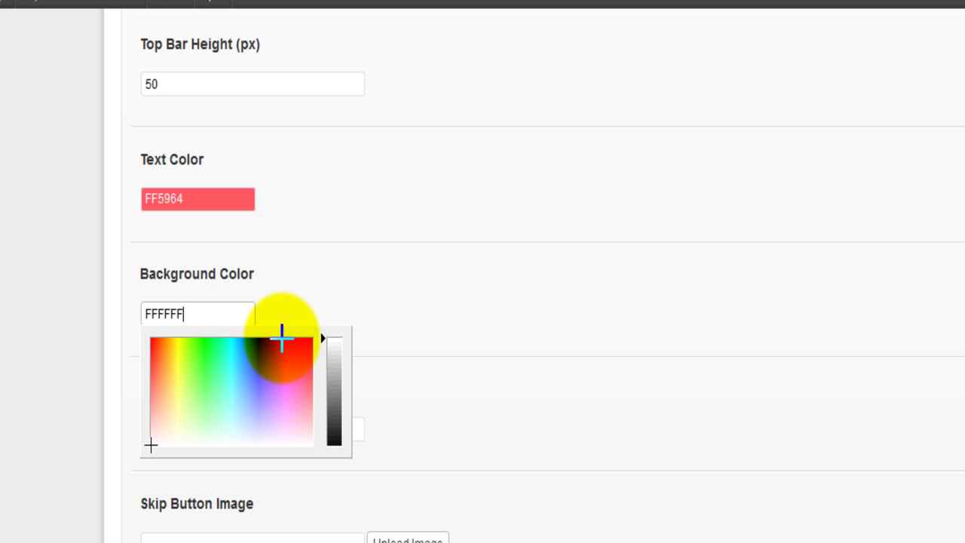
pyautogui.click(232, 345)
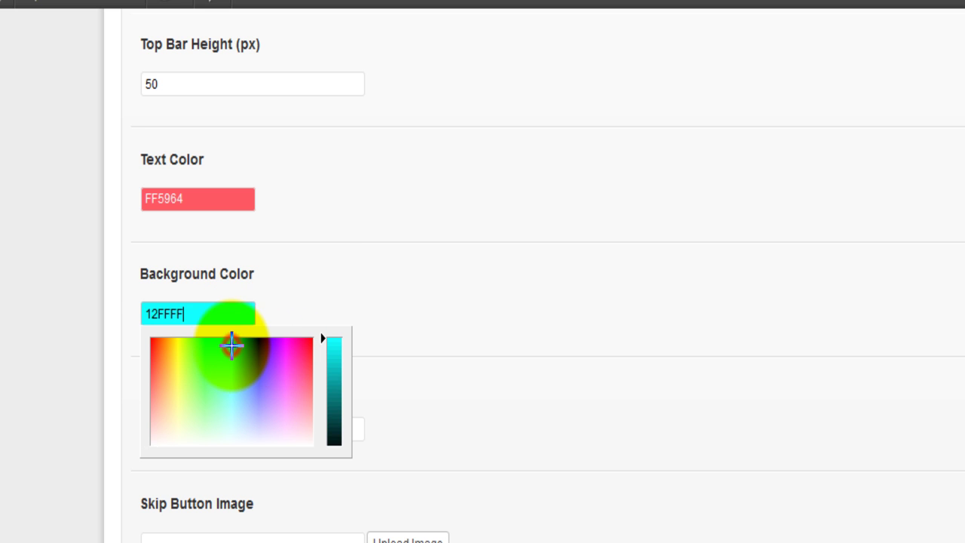
pyautogui.click(315, 281)
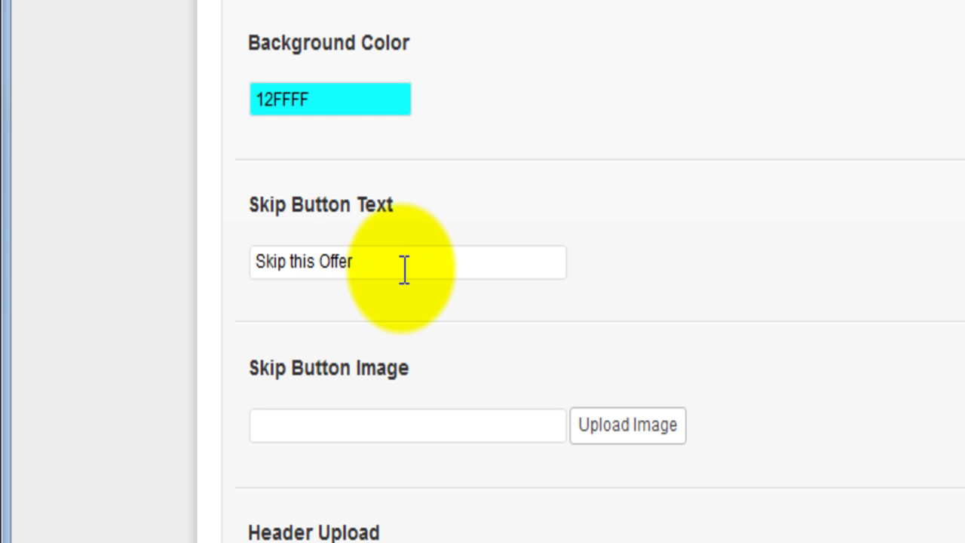
# Replace the Skip Button Text 'Skip this Offer' with 'This is your choice of text...'
pyautogui.moveTo(405, 269); pyautogui.dragTo(264, 268)
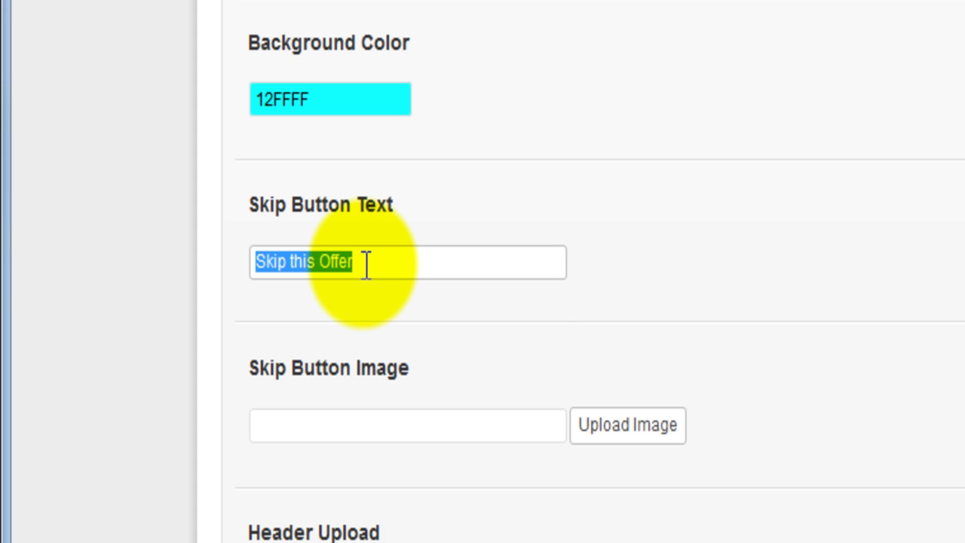
pyautogui.write('This is ')
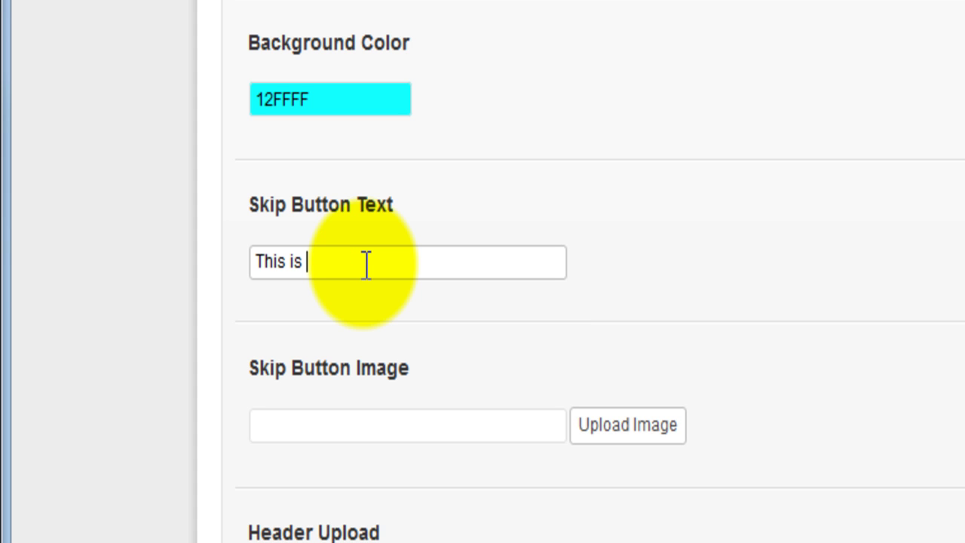
pyautogui.write('your choice ')
pyautogui.write('of text...')
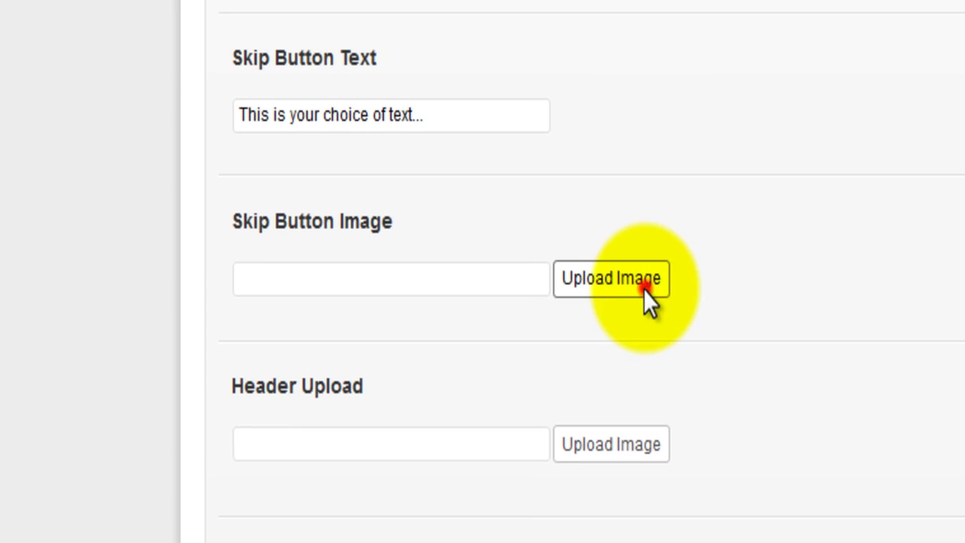
pyautogui.click(619, 194)
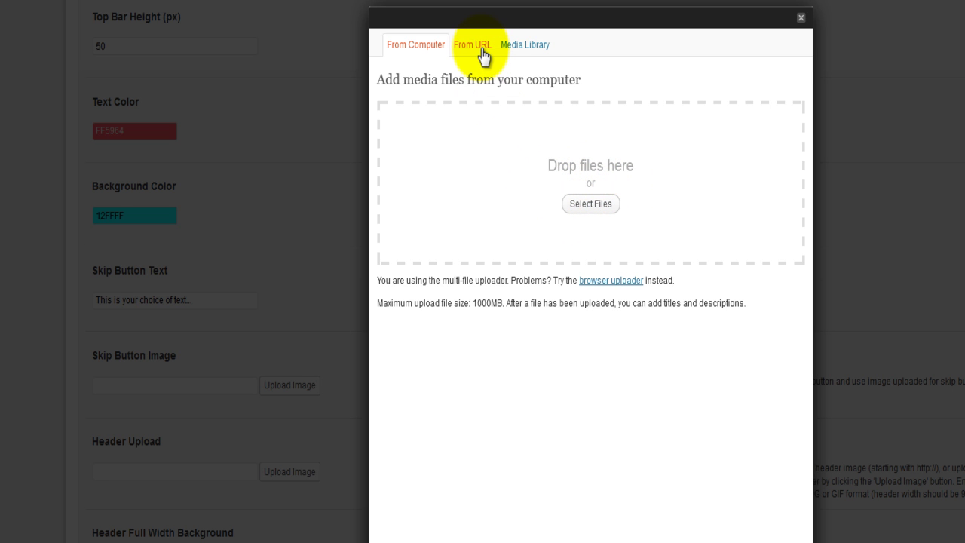
pyautogui.click(801, 18)
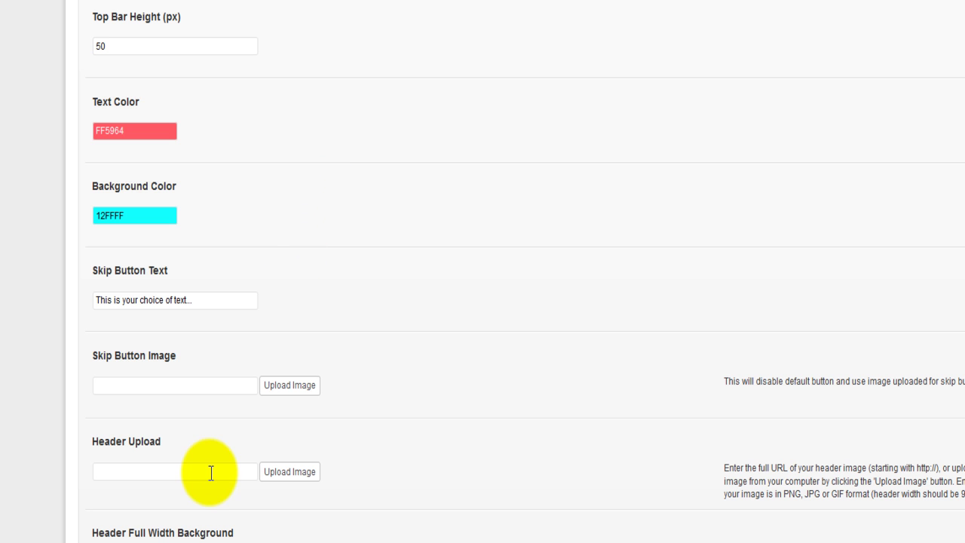
pyautogui.click(287, 473)
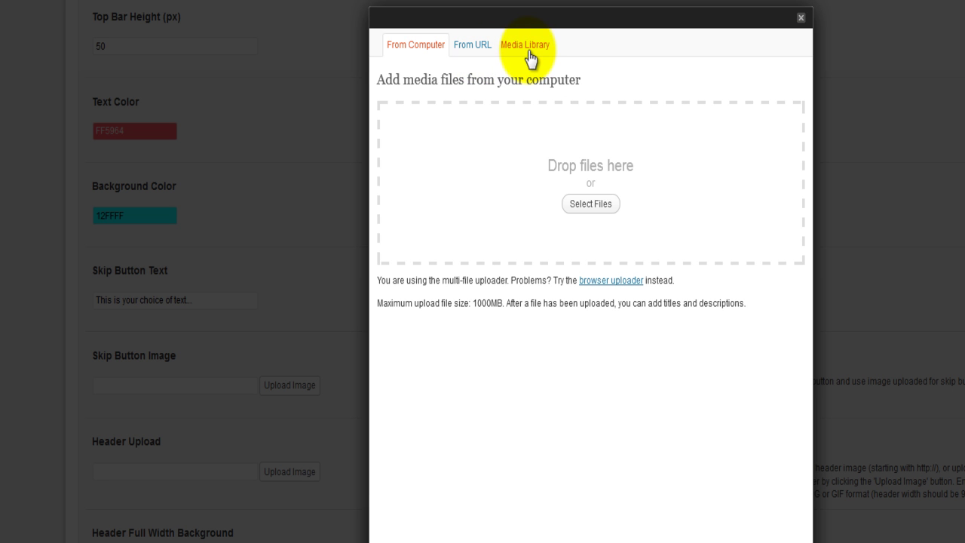
pyautogui.click(800, 18)
pyautogui.scroll(-3, 396, 354)
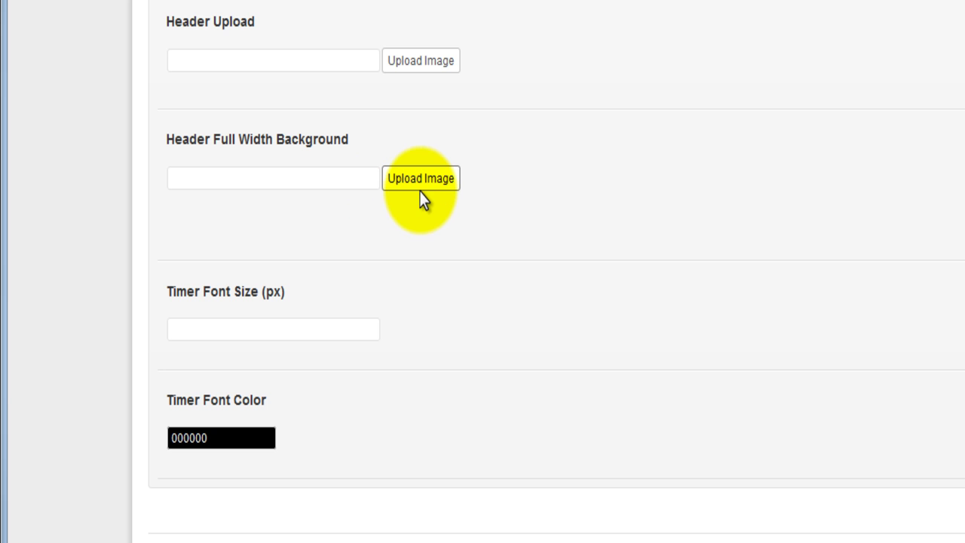
pyautogui.click(422, 187)
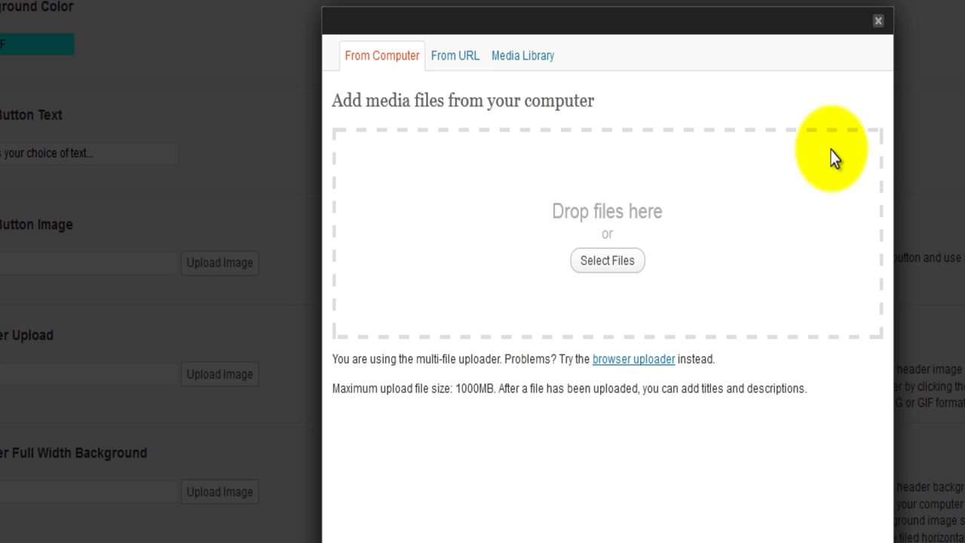
pyautogui.click(880, 25)
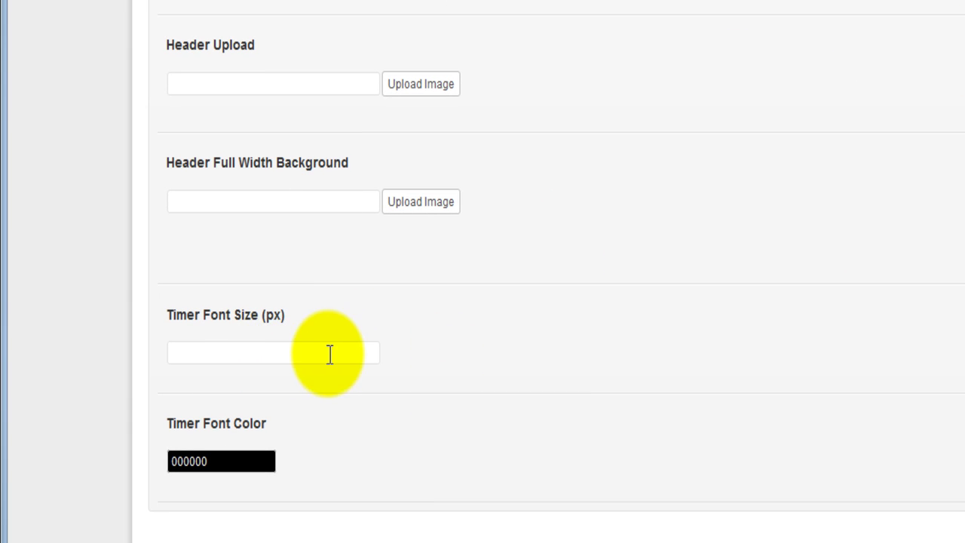
# Give the countdown timer a 35 px font size and dark navy 101863 font colour
pyautogui.click(323, 352)
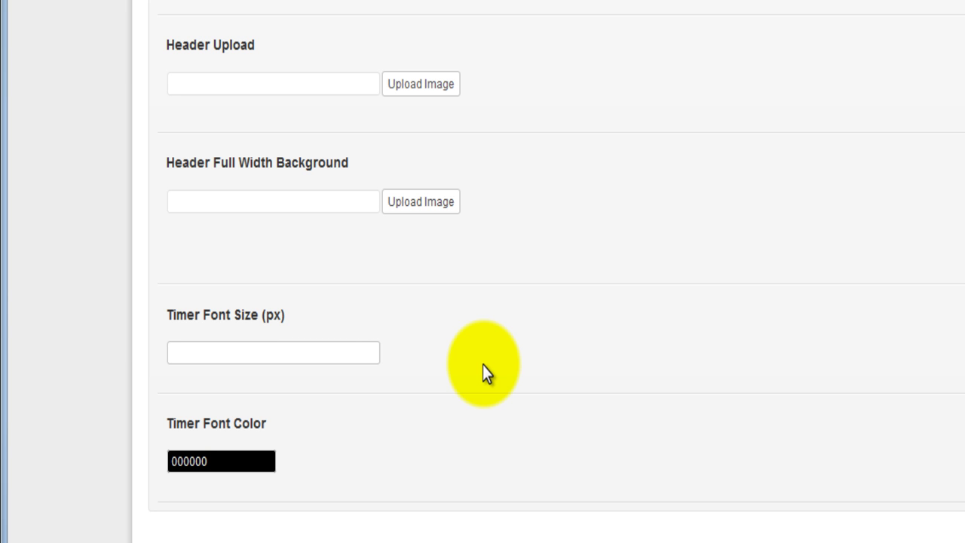
pyautogui.write('35')
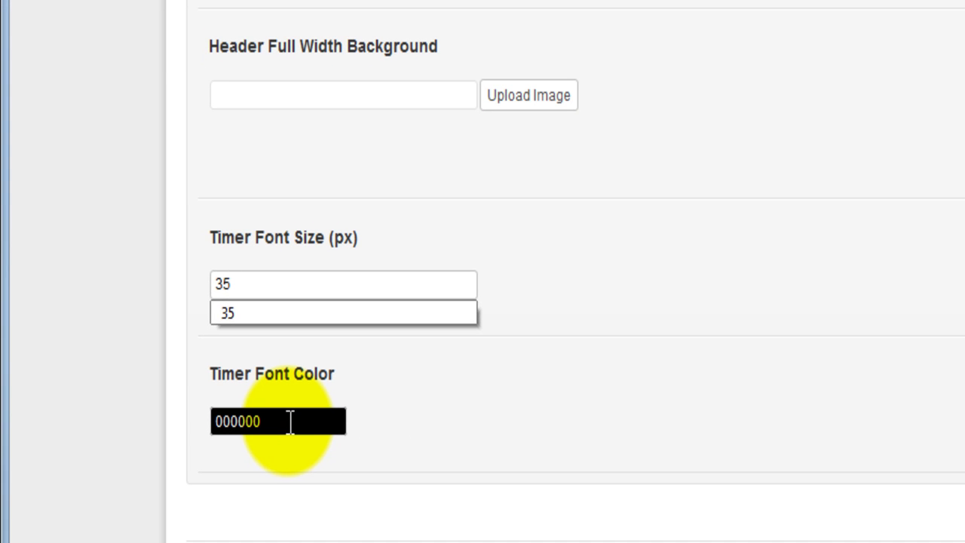
pyautogui.click(290, 422)
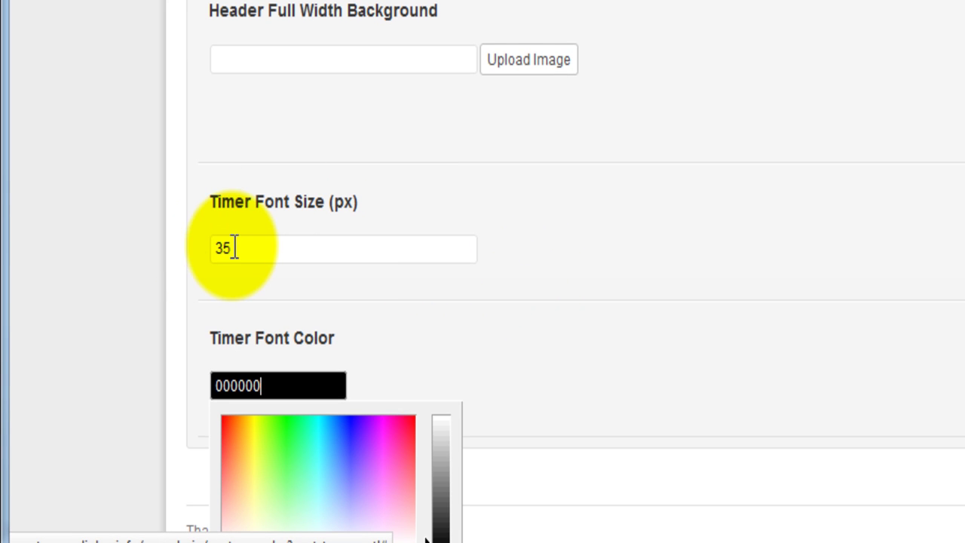
pyautogui.click(347, 436)
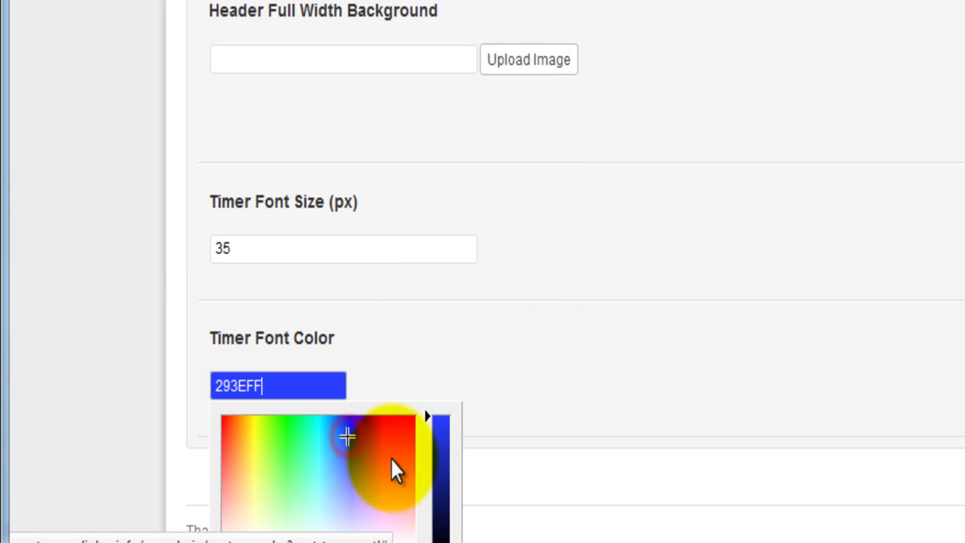
pyautogui.moveTo(445, 501); pyautogui.dragTo(442, 494)
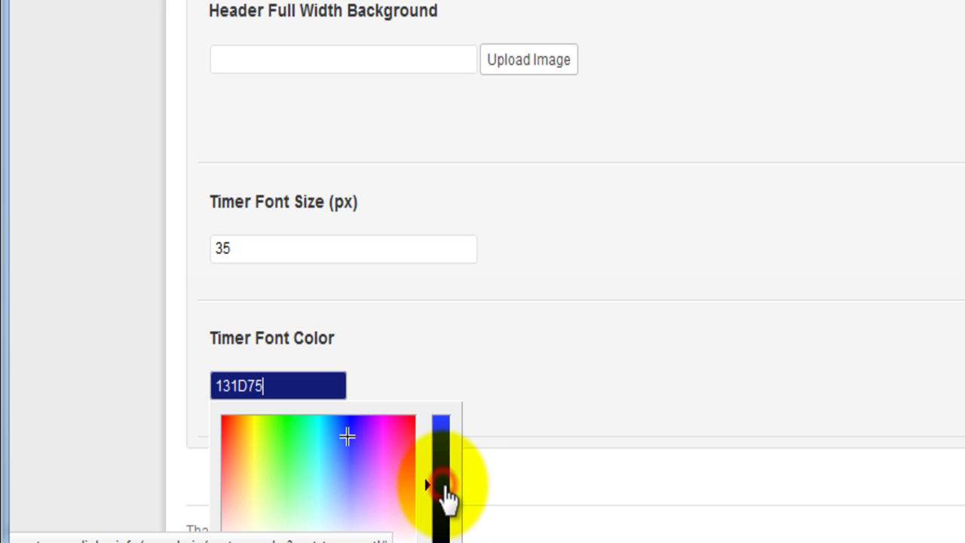
pyautogui.click(330, 439)
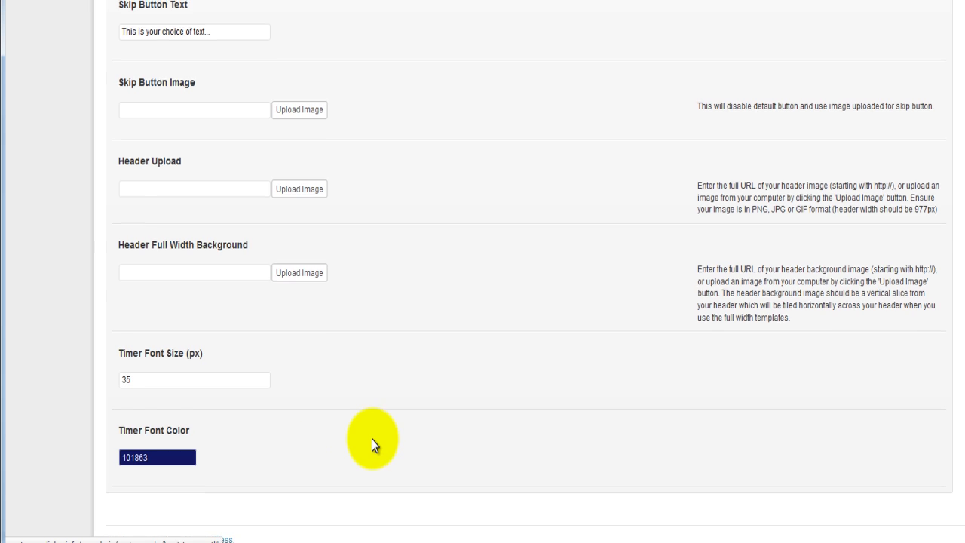
pyautogui.scroll(3, 372, 441)
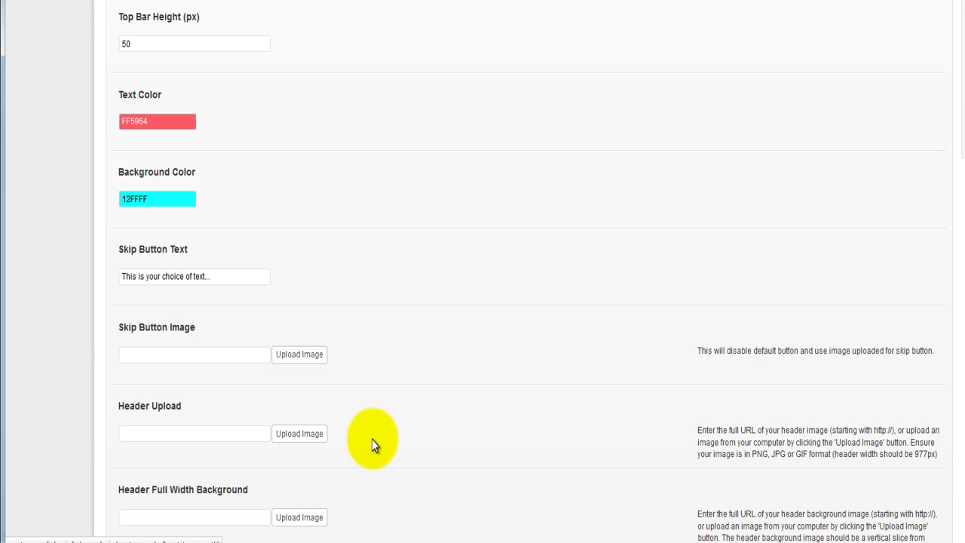
pyautogui.scroll(-2, 371, 441)
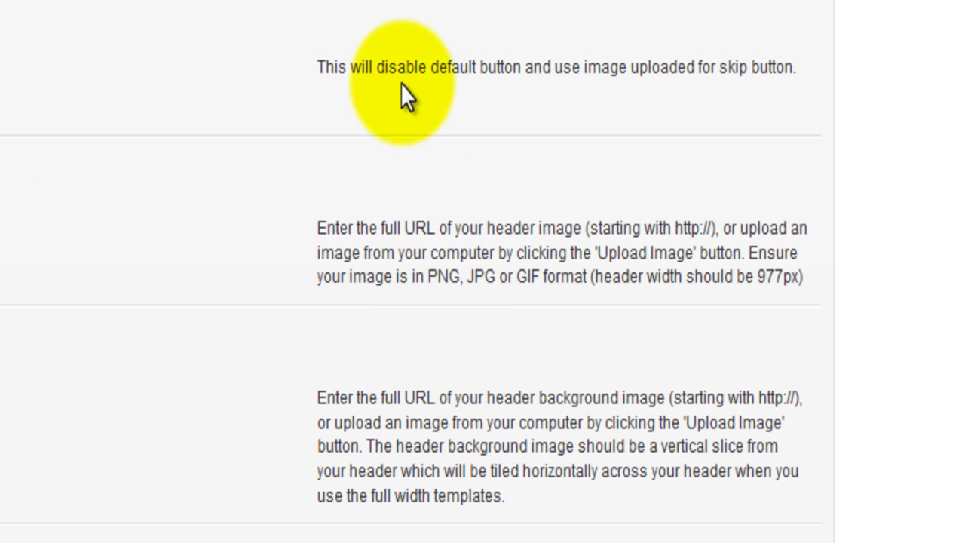
pyautogui.scroll(5, 523, 295)
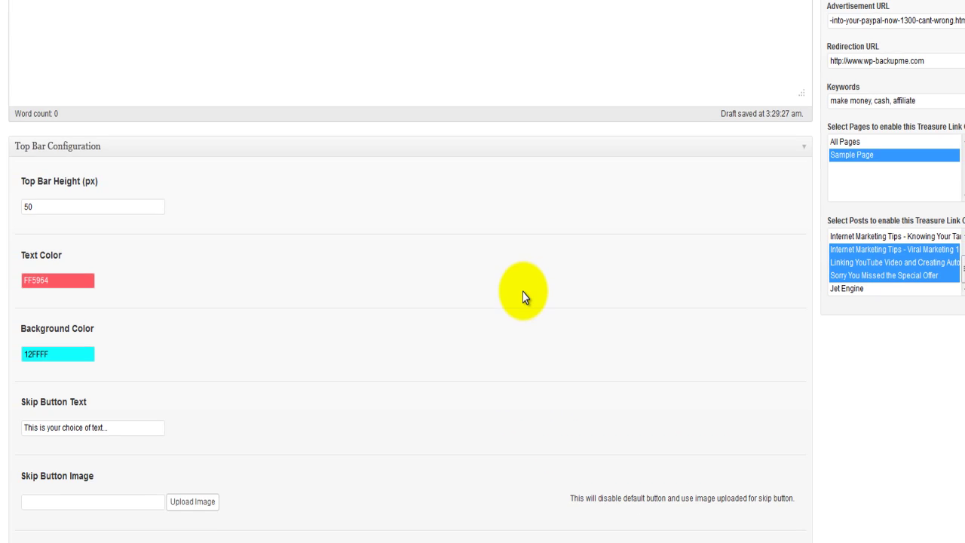
pyautogui.scroll(2, 523, 294)
pyautogui.scroll(1, 525, 294)
pyautogui.scroll(2, 525, 294)
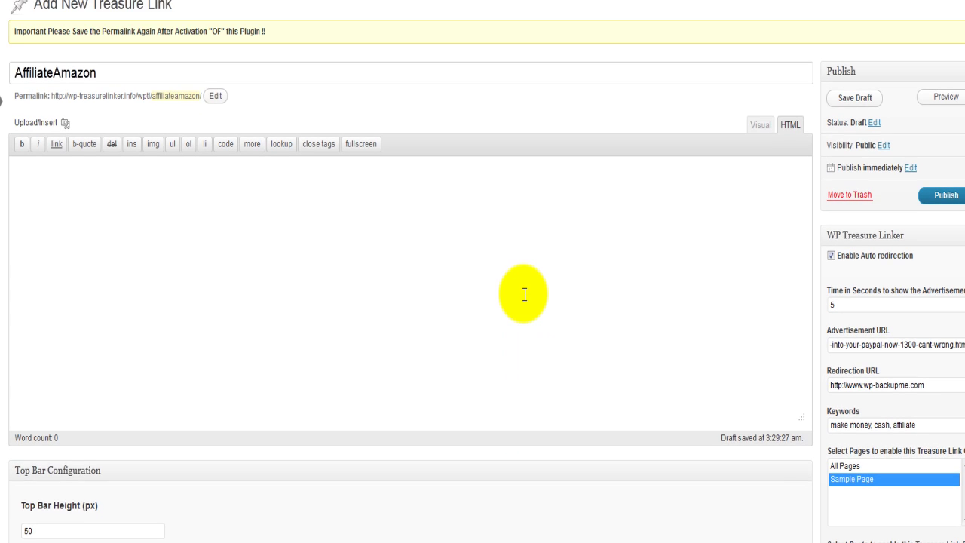
pyautogui.scroll(-2, 524, 294)
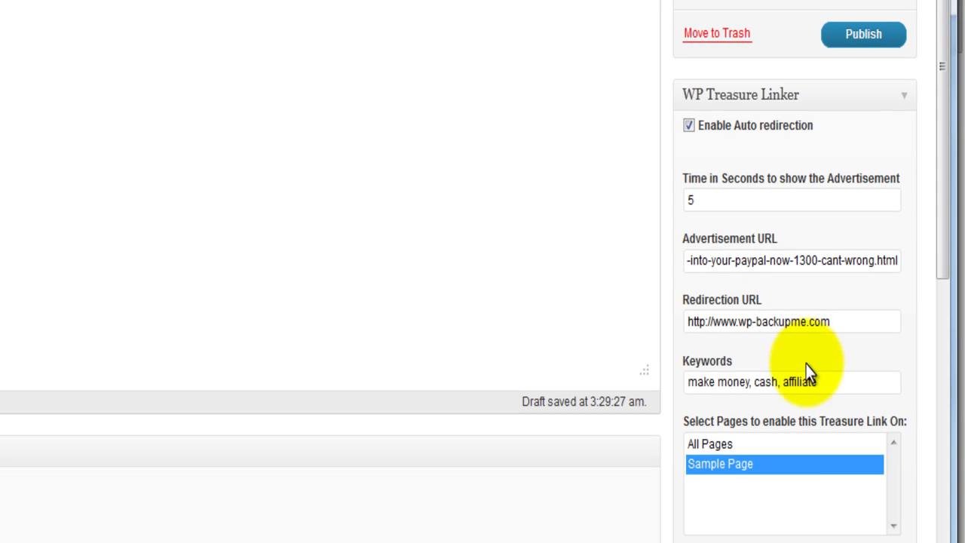
pyautogui.scroll(-4, 806, 365)
pyautogui.scroll(2, 806, 365)
pyautogui.scroll(2, 806, 365)
pyautogui.scroll(2, 806, 365)
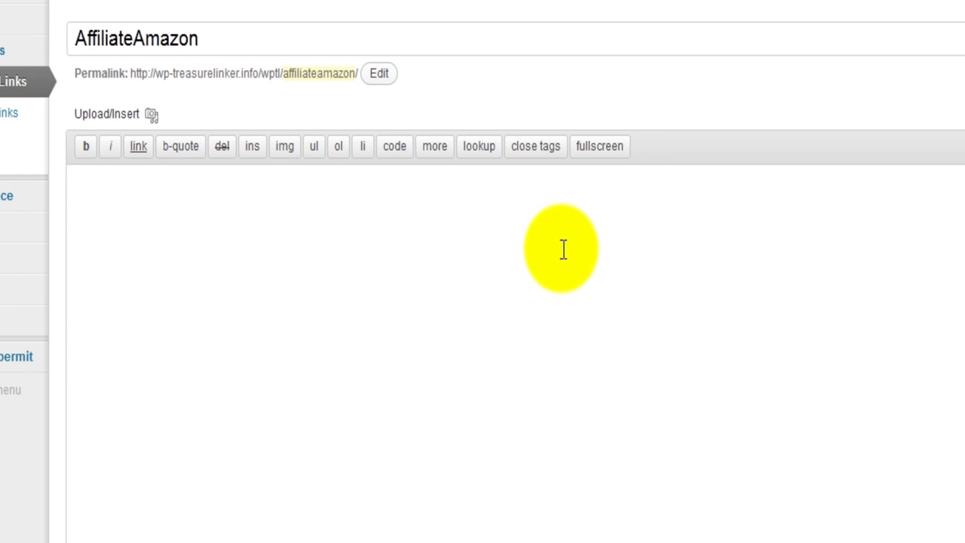
# Type 'THIS IS A TEST' into the AffiliateAmazon link body, fixing a typo
pyautogui.write('TH')
pyautogui.write('IS ')
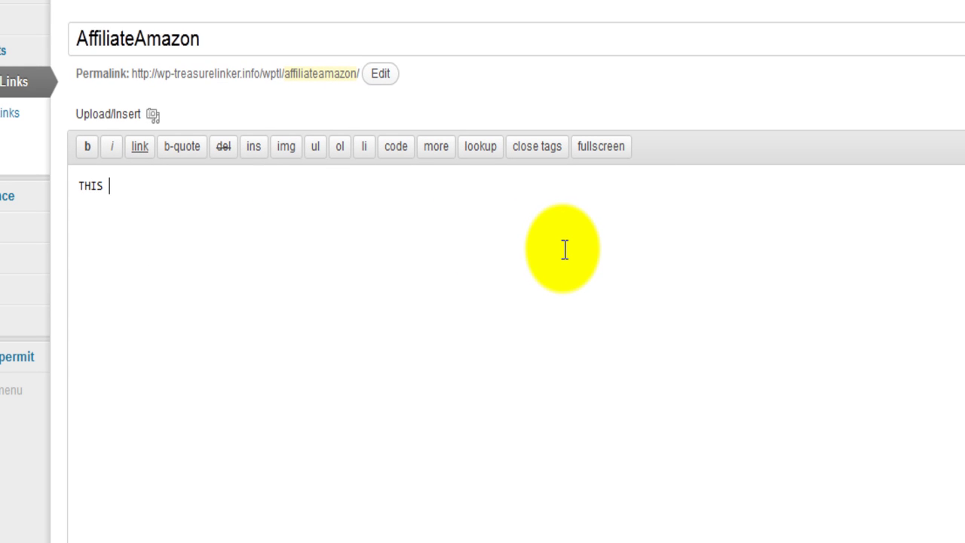
pyautogui.write('IS')
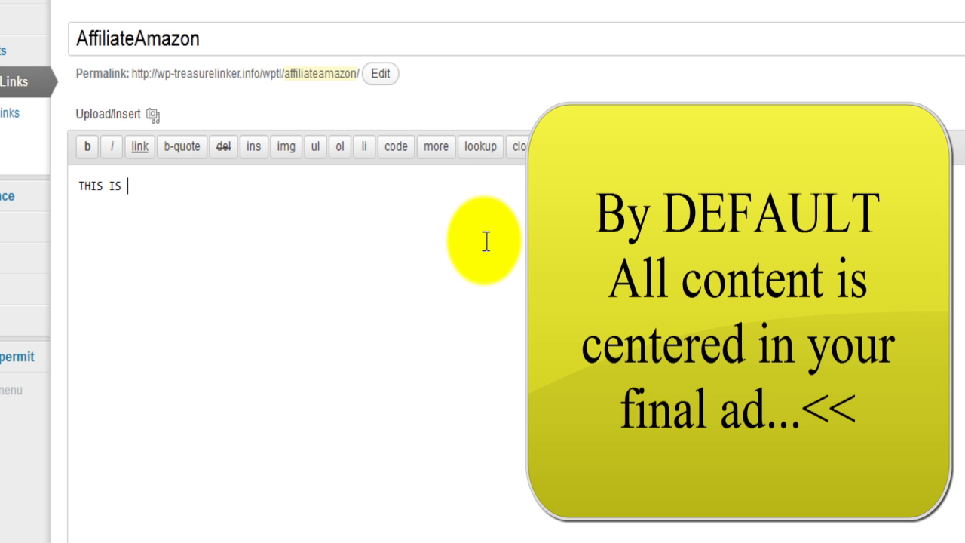
pyautogui.write('A ')
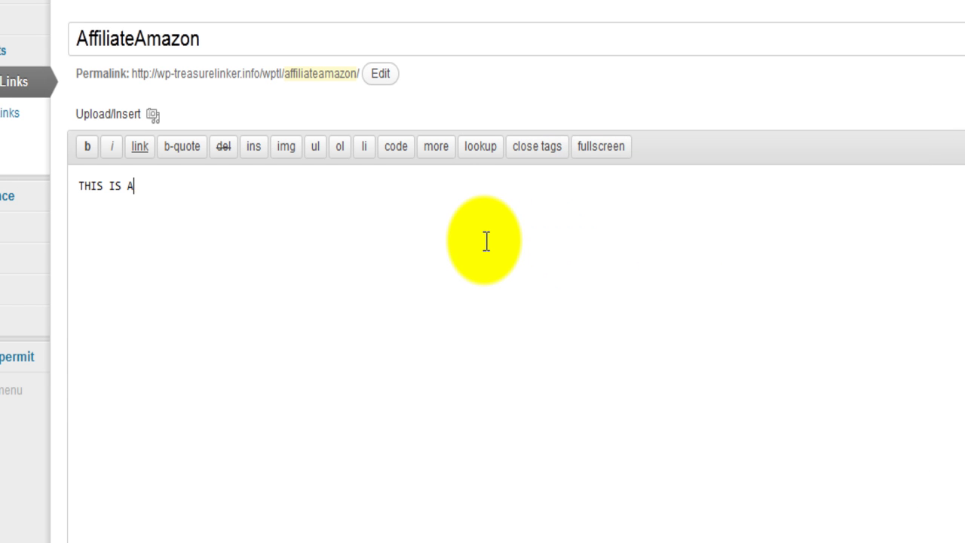
pyautogui.write('TES')
pyautogui.write('T')
pyautogui.press('BackSpace')
pyautogui.write('ST')
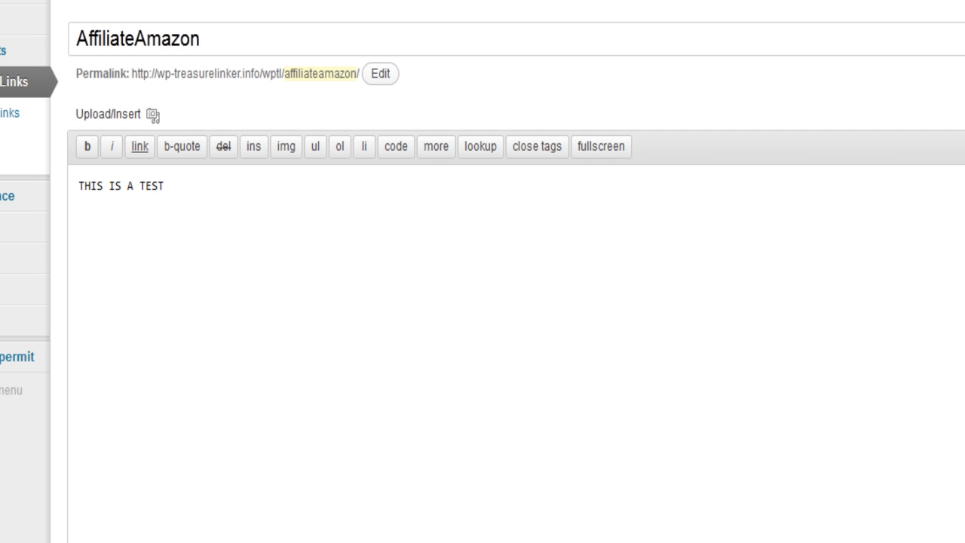
# Switch to the Visual editor and make the THIS IS A TEST line bold and italic
pyautogui.click(958, 114)
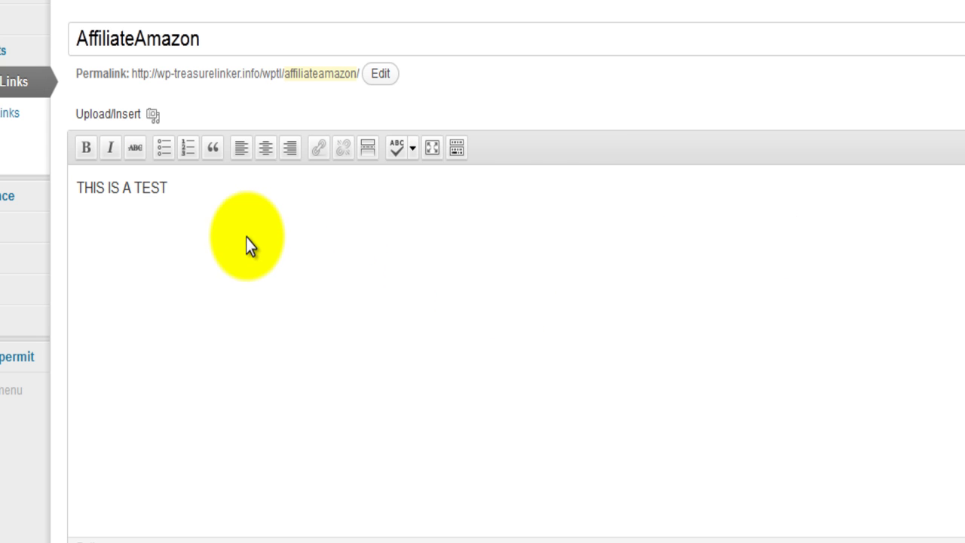
pyautogui.moveTo(151, 186); pyautogui.dragTo(7, 211)
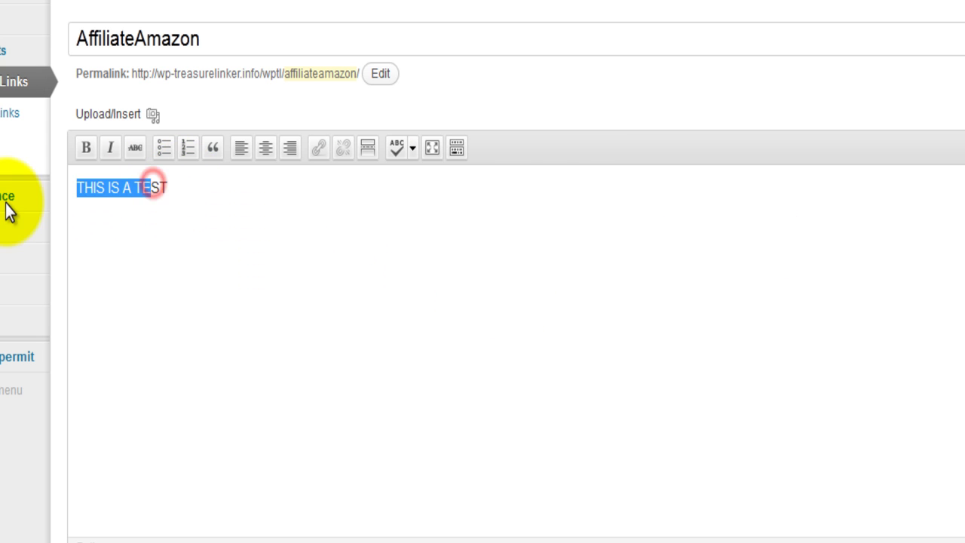
pyautogui.click(234, 258)
pyautogui.moveTo(197, 188); pyautogui.dragTo(78, 179)
pyautogui.click(84, 149)
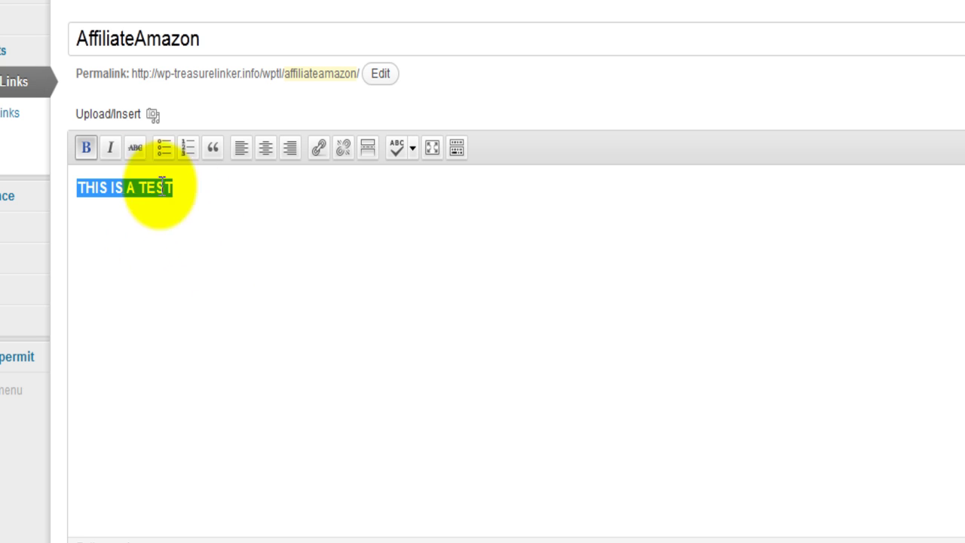
pyautogui.click(110, 150)
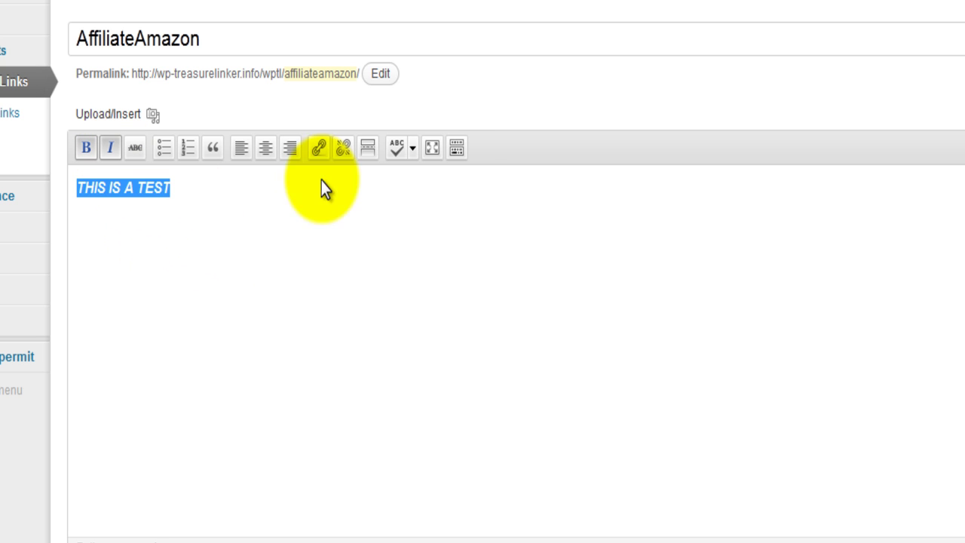
# Format THIS IS A TEST as Heading 1 and publish the AffiliateAmazon treasure link
pyautogui.click(457, 150)
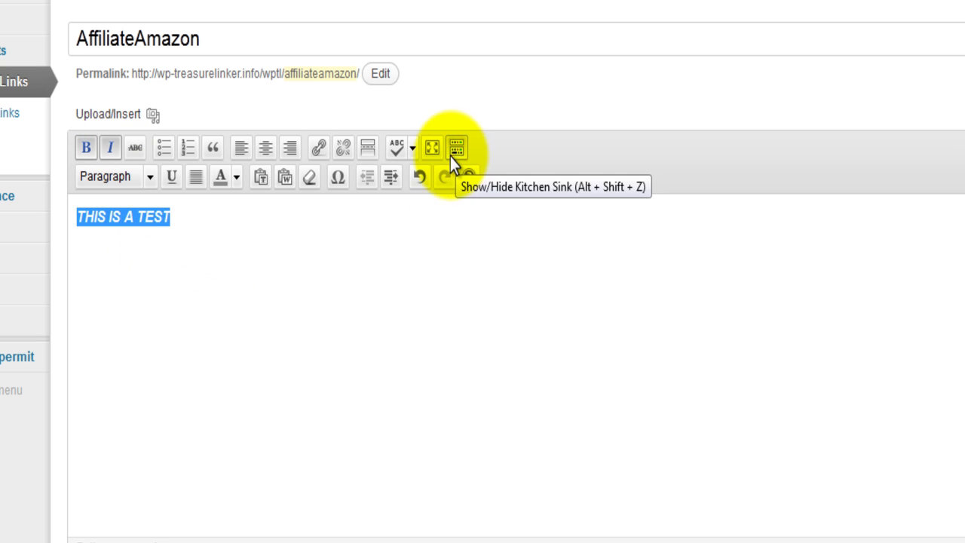
pyautogui.click(147, 179)
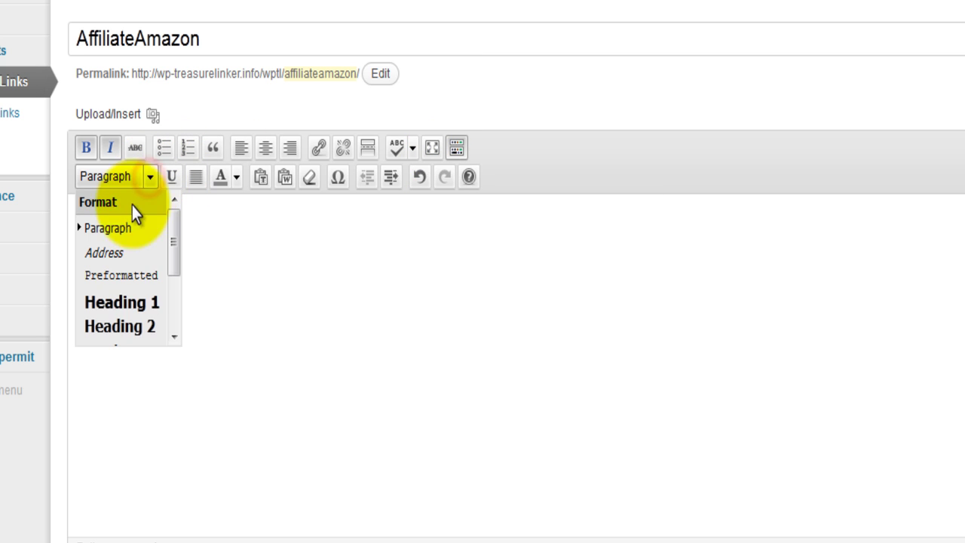
pyautogui.click(129, 306)
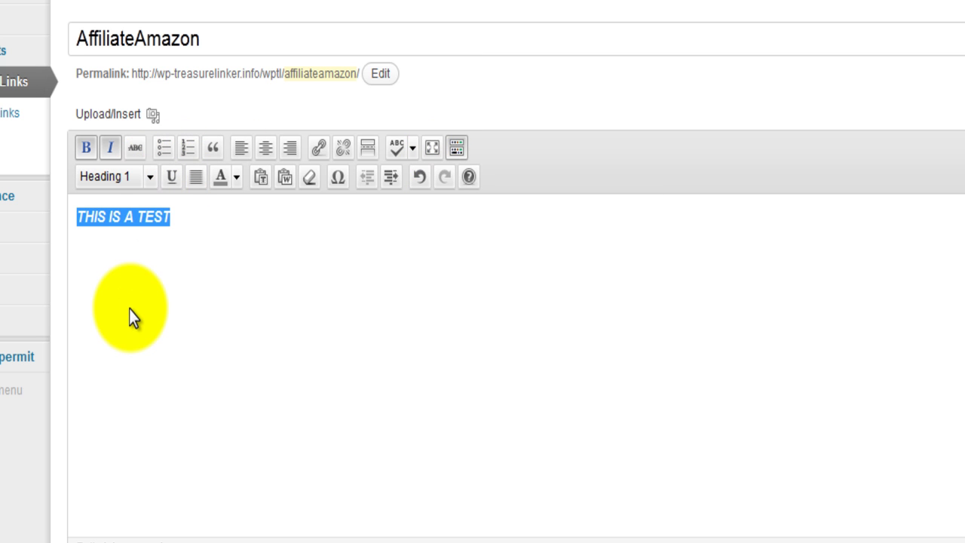
pyautogui.click(236, 178)
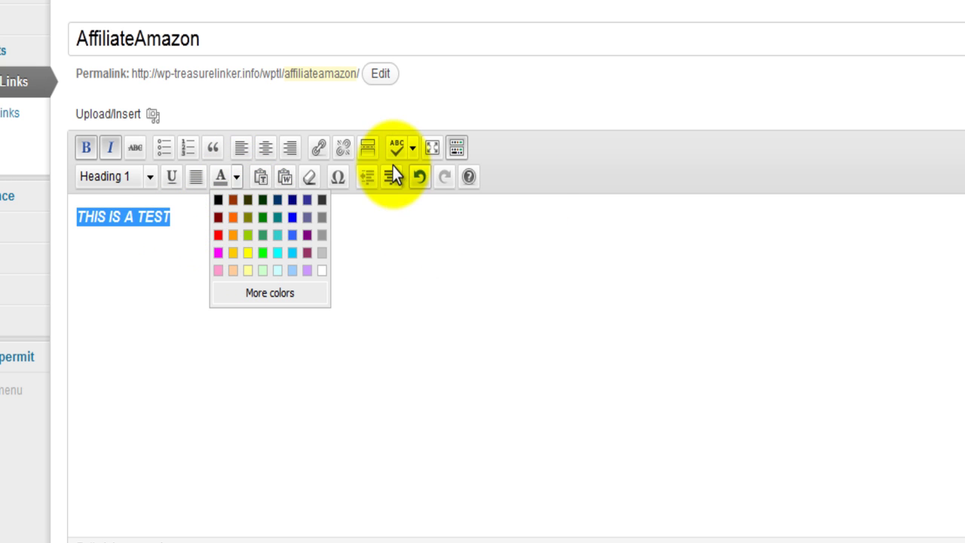
pyautogui.click(370, 247)
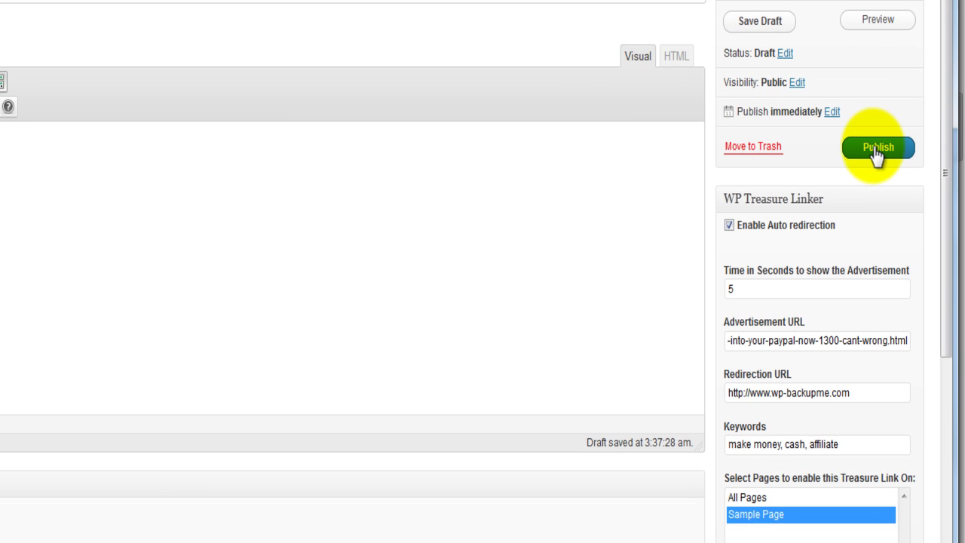
pyautogui.click(878, 149)
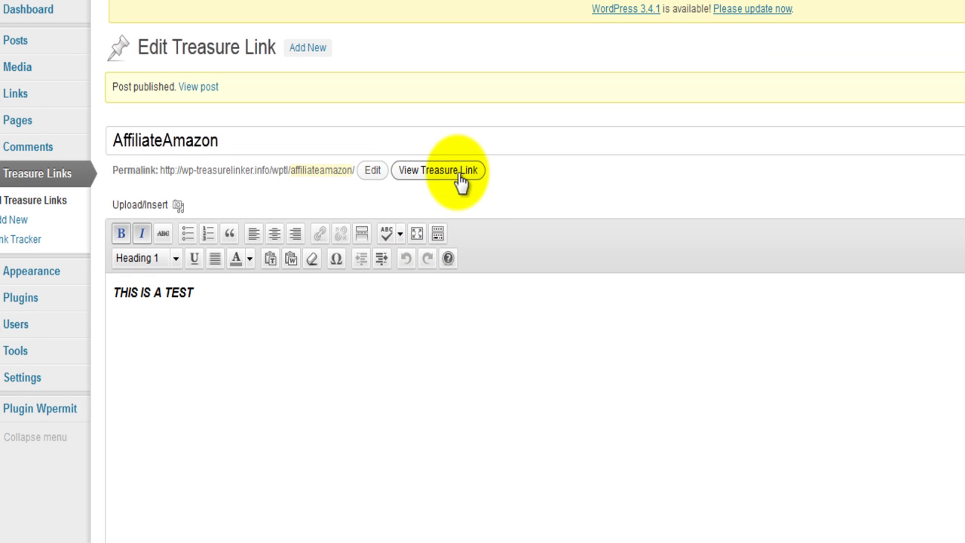
# View the live treasure link and scroll through the Warrior Forum special offers thread
pyautogui.click(458, 172)
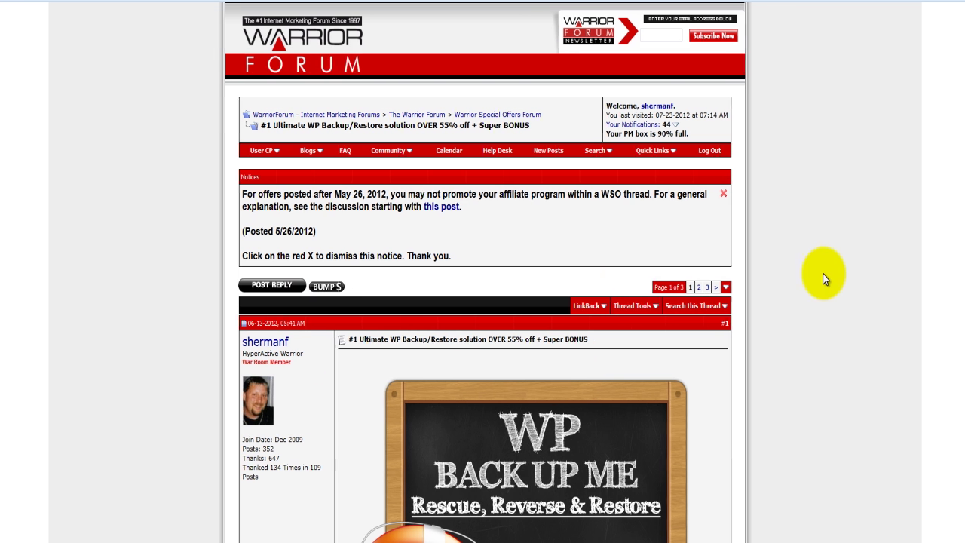
pyautogui.scroll(-4, 824, 279)
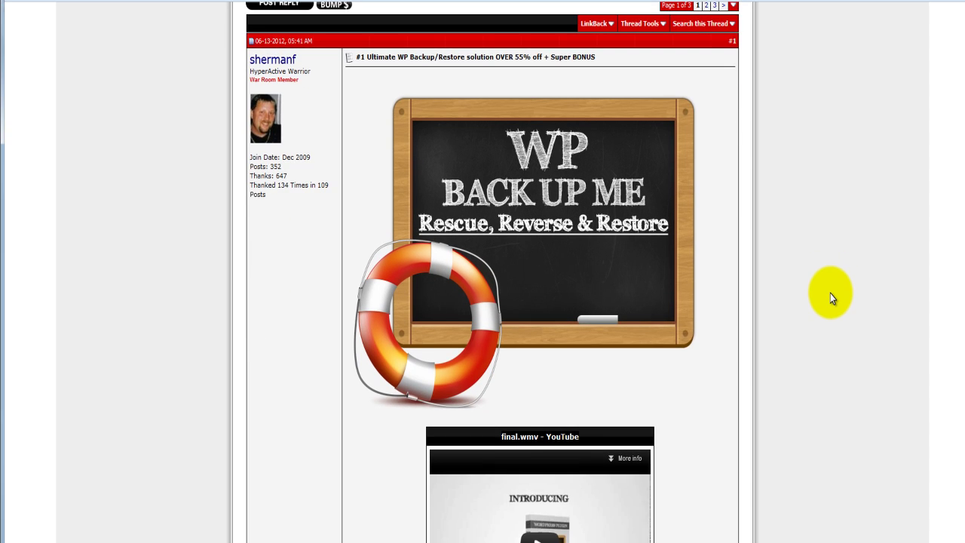
pyautogui.scroll(-1, 830, 298)
pyautogui.scroll(3, 830, 298)
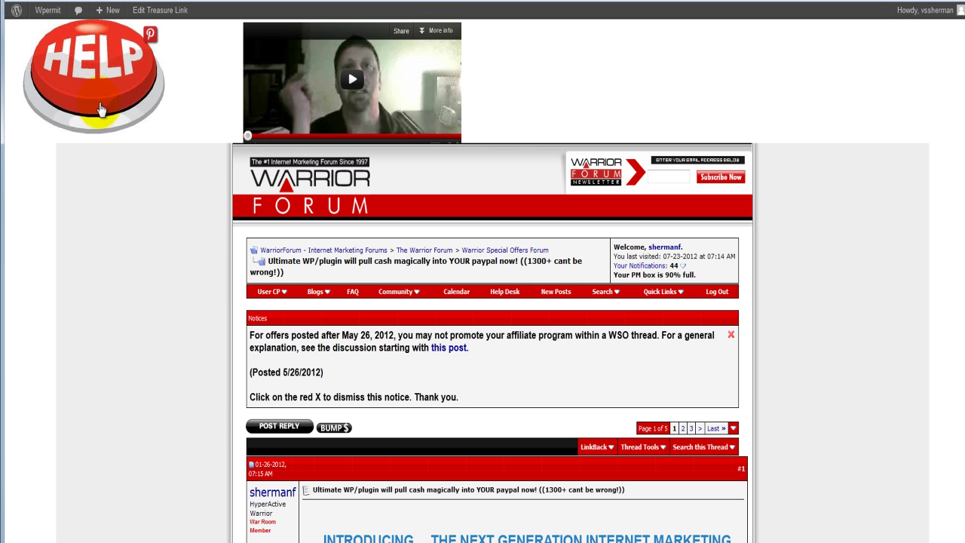
pyautogui.rightClick(150, 203)
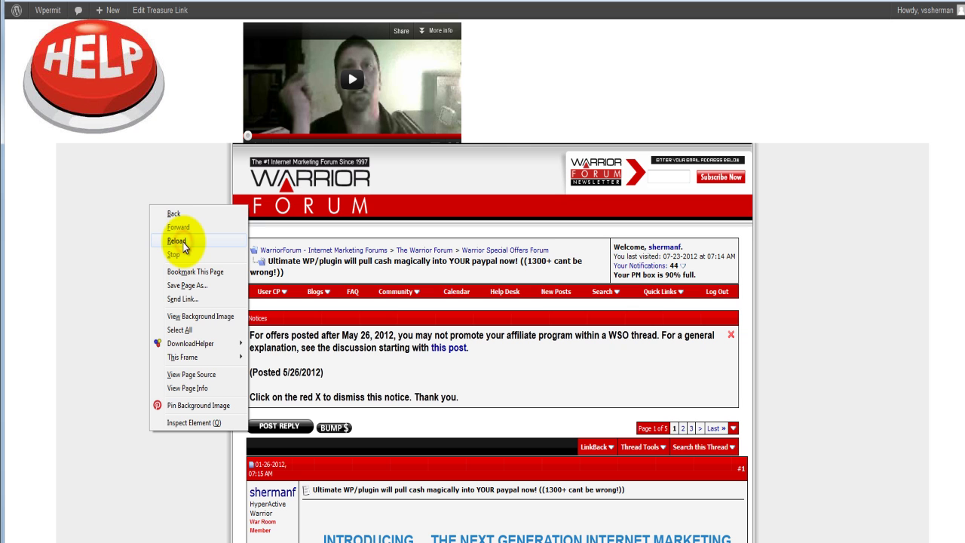
pyautogui.click(183, 243)
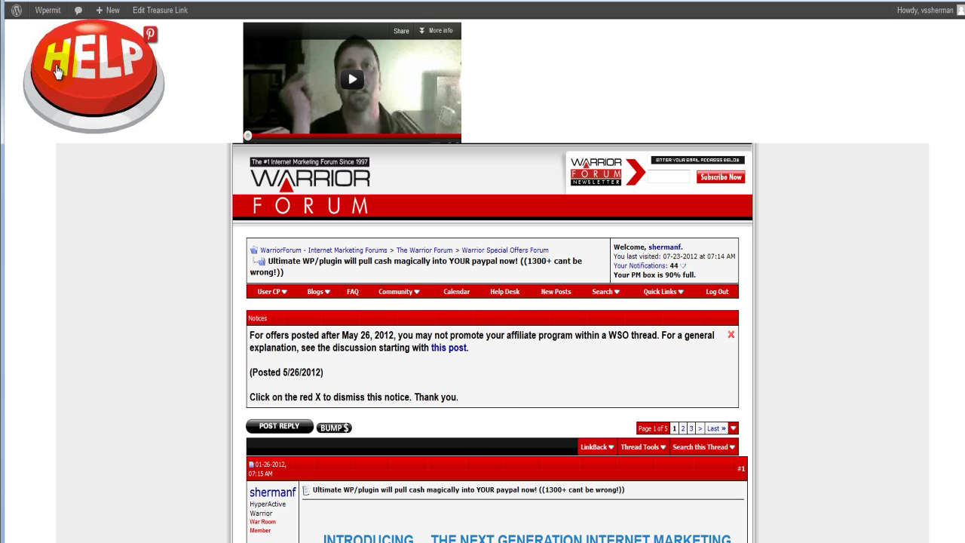
pyautogui.moveTo(94, 75)
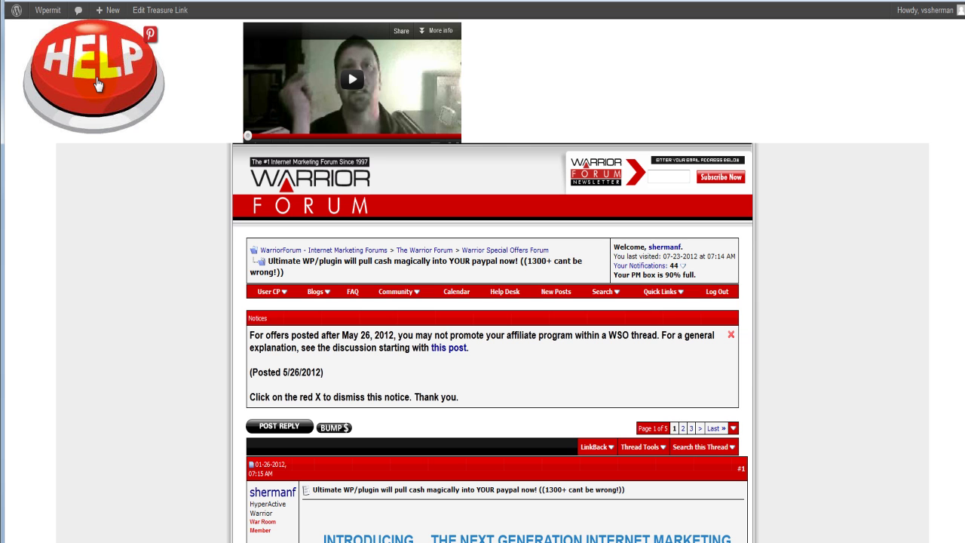
pyautogui.click(95, 83)
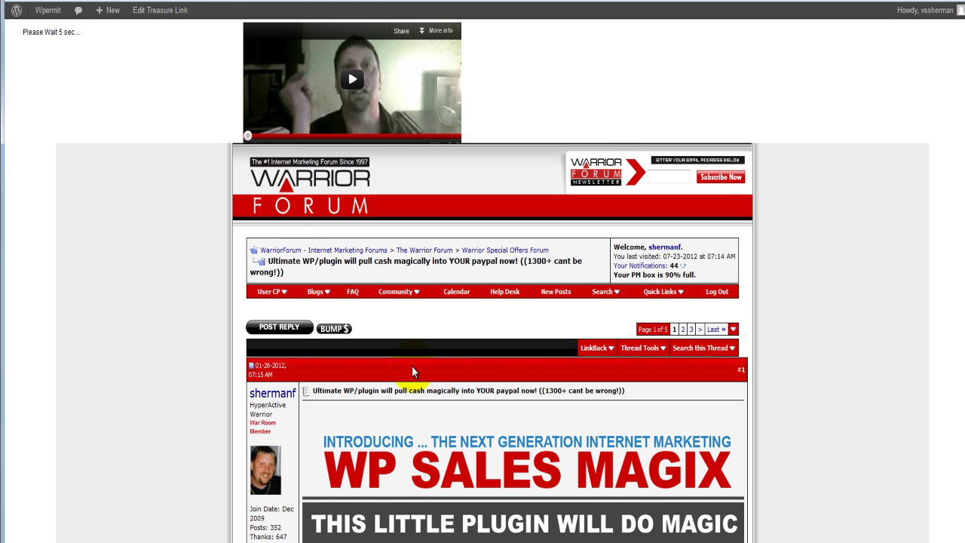
pyautogui.scroll(-2, 422, 371)
pyautogui.scroll(-3, 528, 354)
pyautogui.scroll(2, 632, 349)
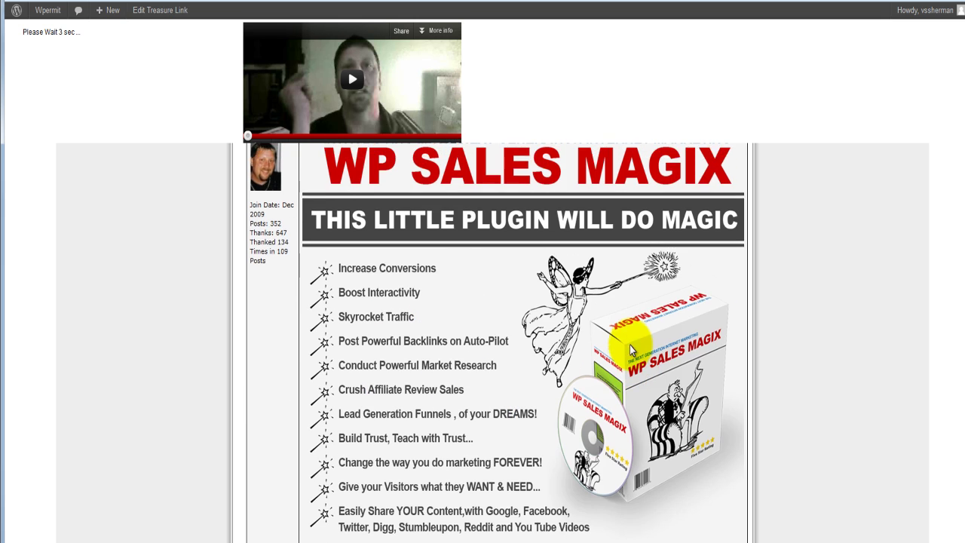
pyautogui.scroll(3, 631, 349)
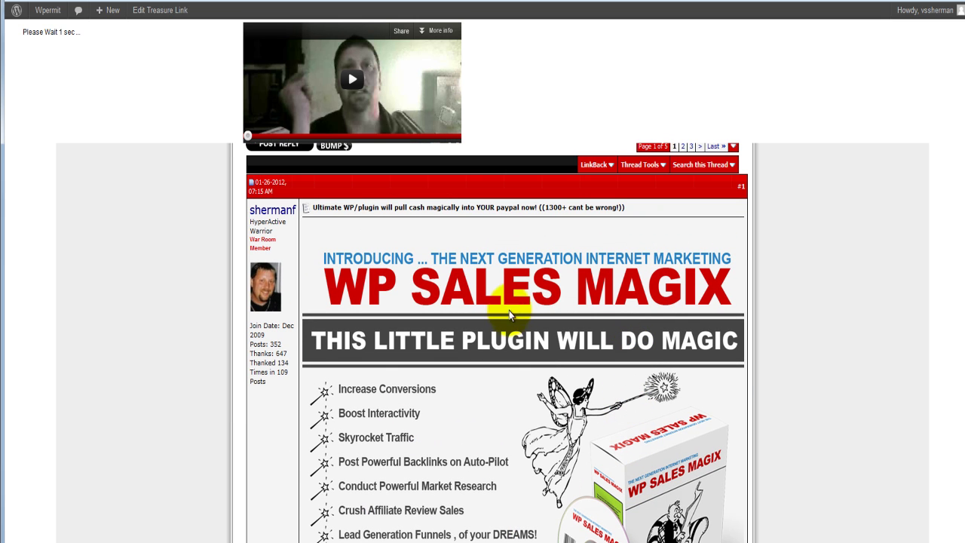
pyautogui.scroll(-3, 525, 380)
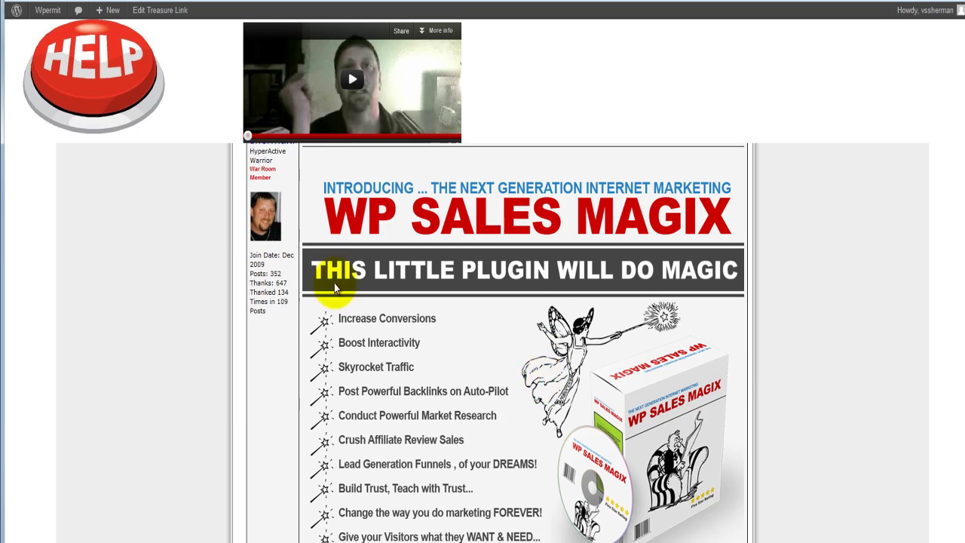
pyautogui.scroll(4, 430, 355)
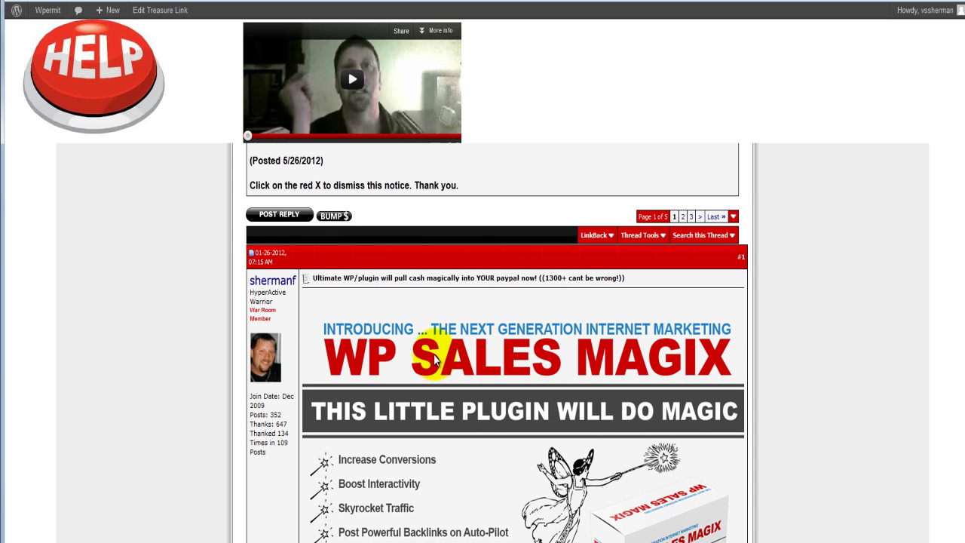
pyautogui.scroll(3, 150, 302)
pyautogui.scroll(3, 153, 304)
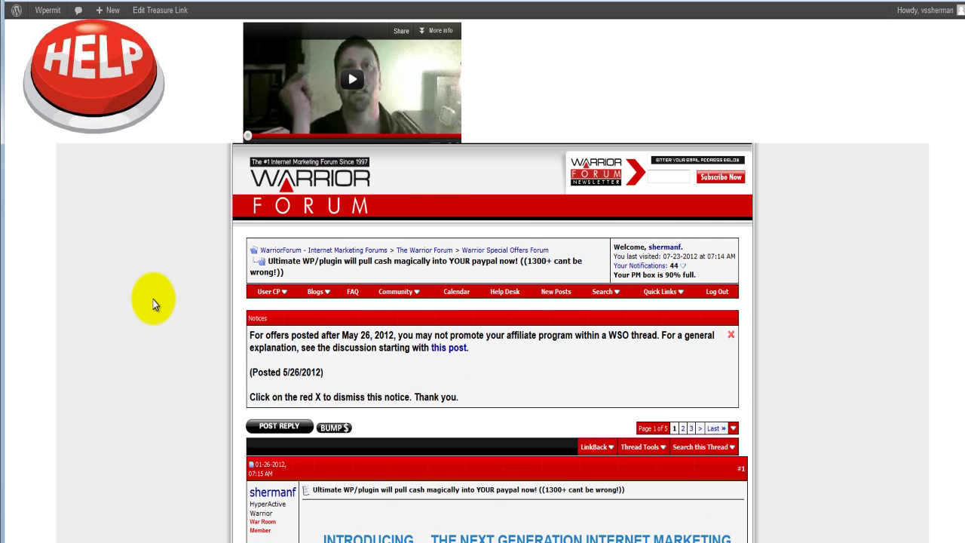
pyautogui.scroll(-3, 153, 304)
pyautogui.scroll(-5, 153, 303)
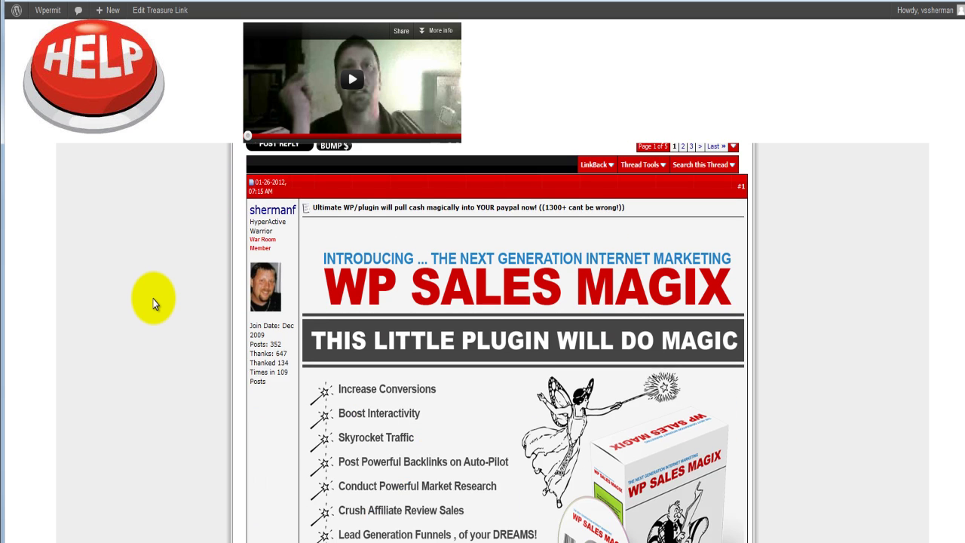
pyautogui.scroll(3, 153, 304)
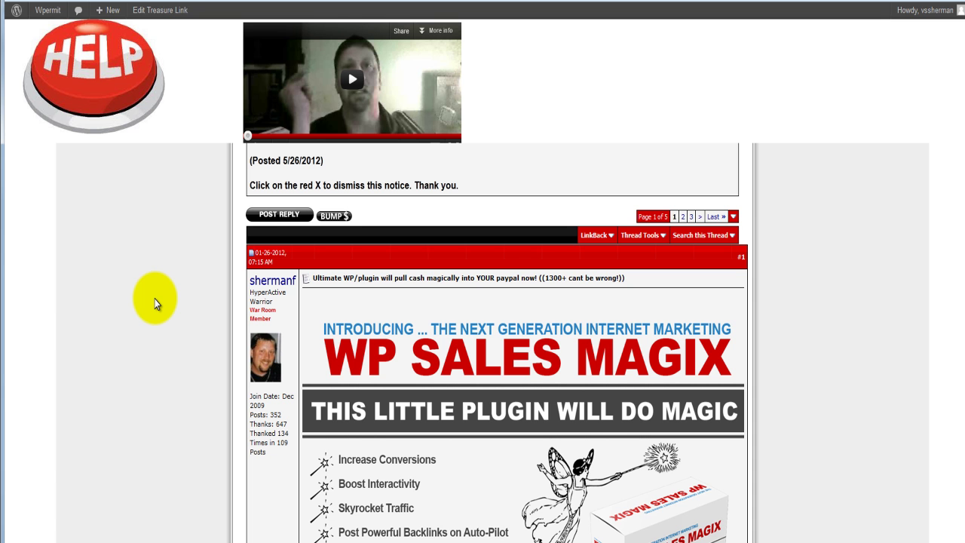
# Copy the Report permalink from the treasure link editor
pyautogui.scroll(-2, 154, 299)
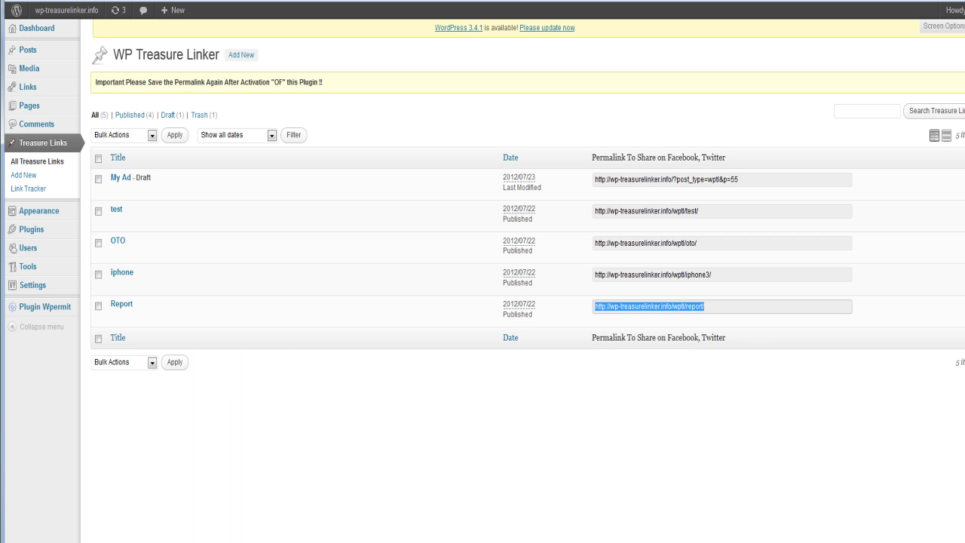
pyautogui.rightClick(649, 307)
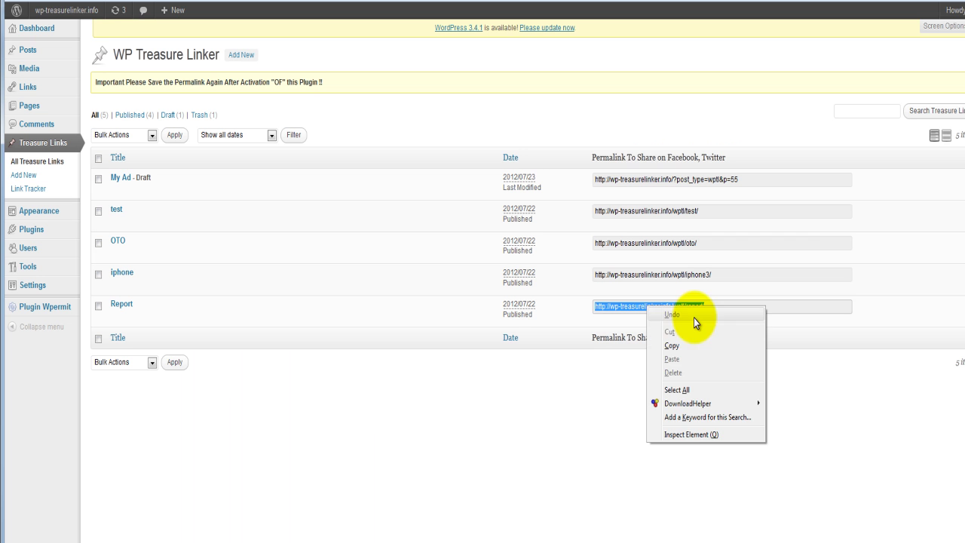
pyautogui.click(671, 346)
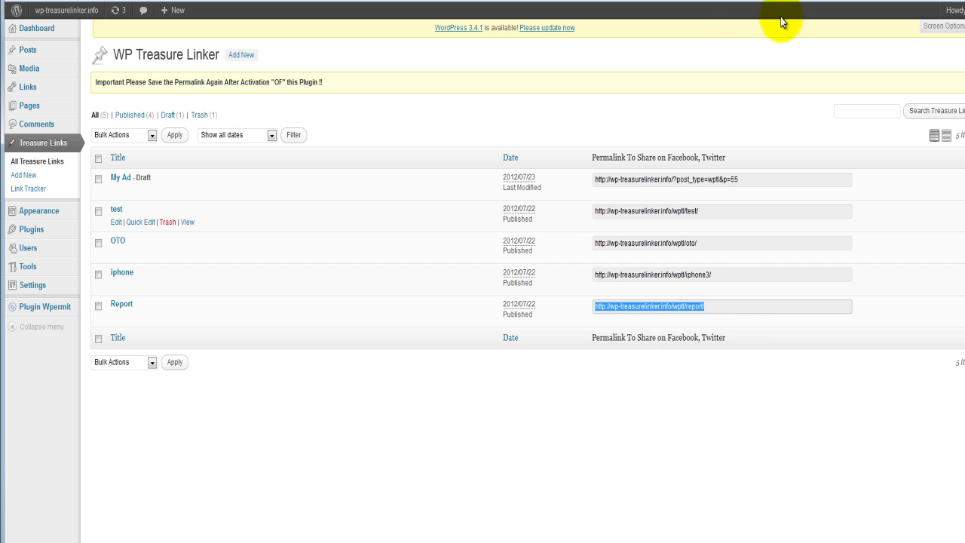
# Load the Report permalink in a new tab and scroll through its timed treasure bar page
pyautogui.hotkey('ctrl', 't')
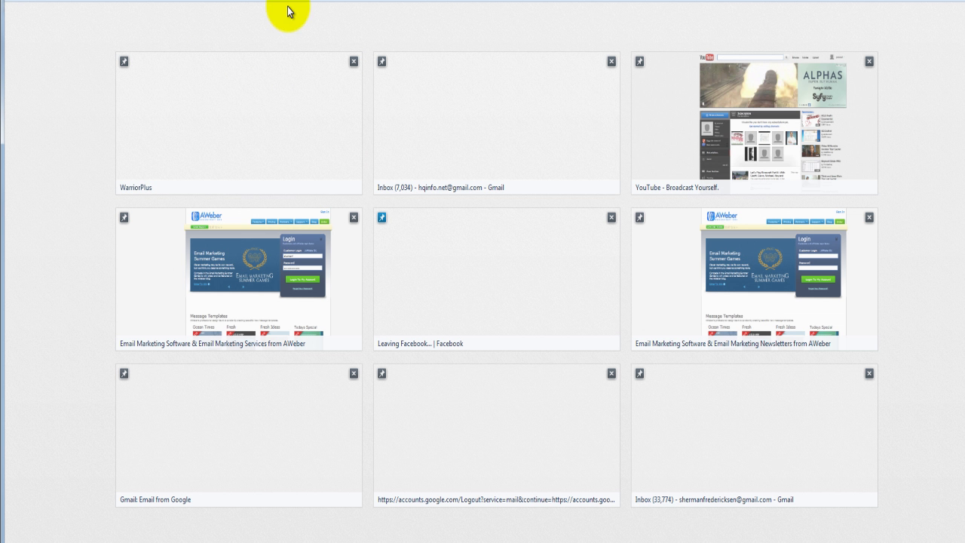
pyautogui.rightClick(297, 4)
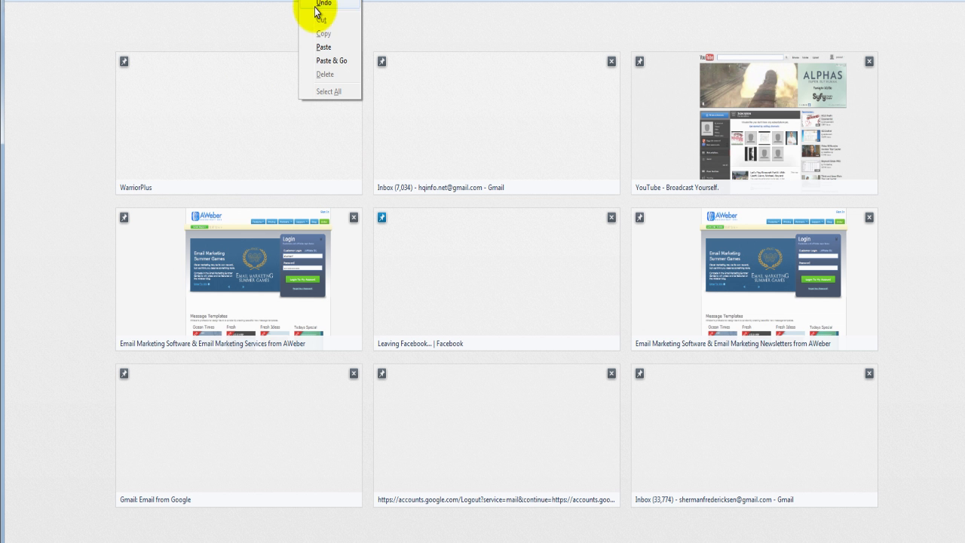
pyautogui.click(324, 63)
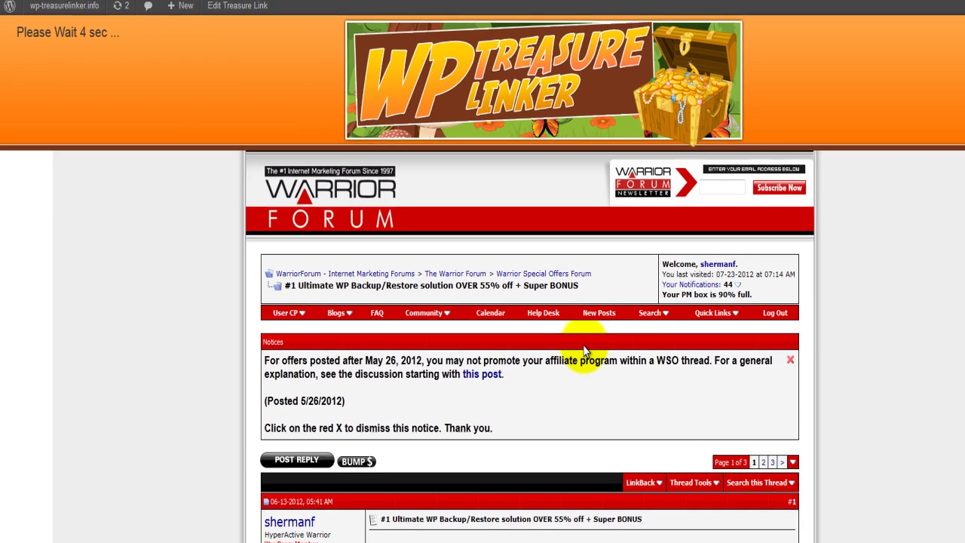
pyautogui.scroll(-1, 603, 362)
pyautogui.scroll(-3, 603, 362)
pyautogui.scroll(-2, 603, 362)
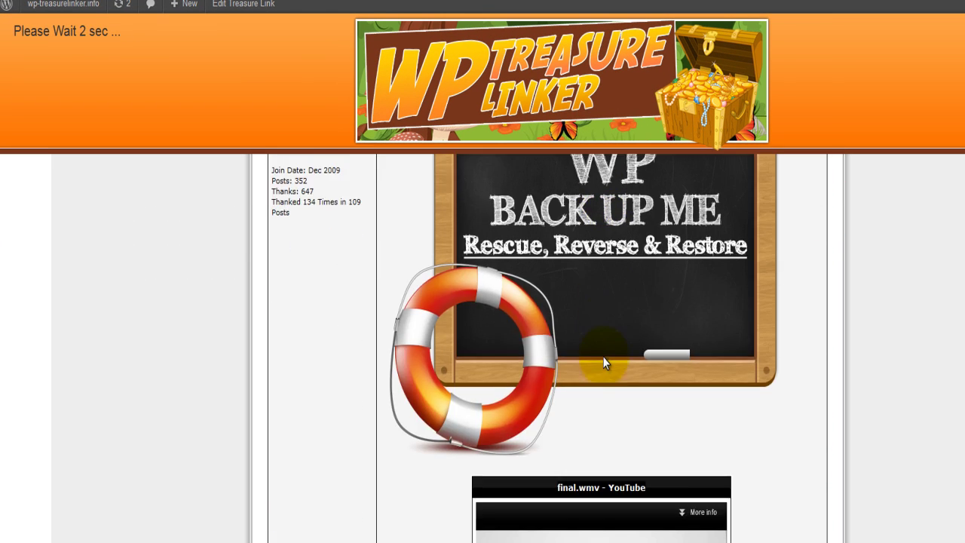
pyautogui.scroll(1, 604, 363)
pyautogui.scroll(1, 603, 360)
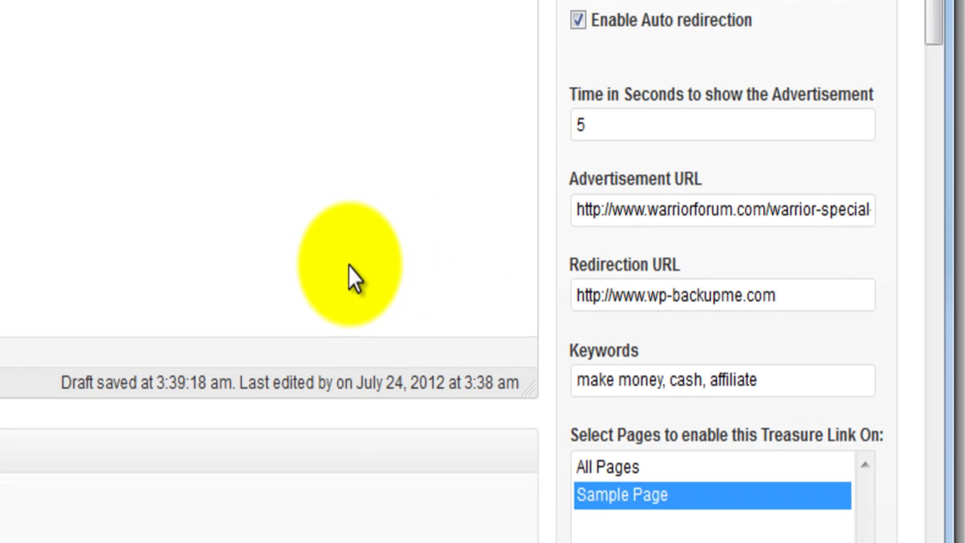
# Scroll the AffiliateAmazon editor down toward its Top Bar Configuration settings
pyautogui.scroll(-5, 354, 279)
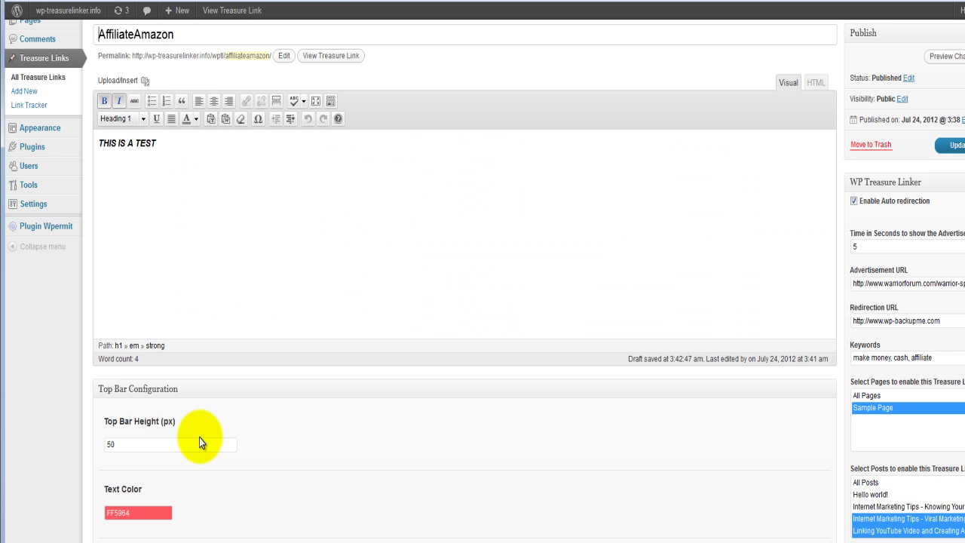
# Change the AffiliateAmazon Top Bar Height from 50 to 150 and update the link
pyautogui.scroll(-3, 166, 429)
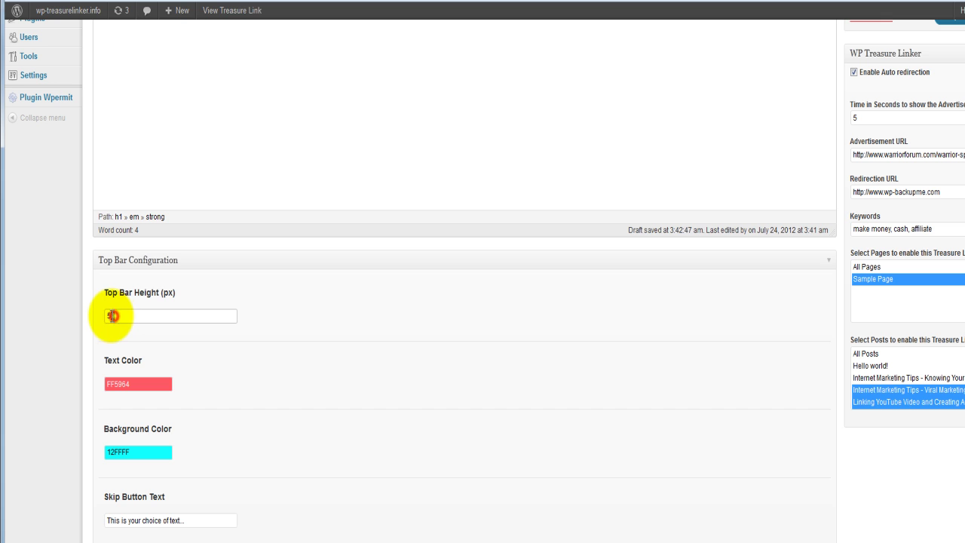
pyautogui.moveTo(115, 316); pyautogui.dragTo(108, 315)
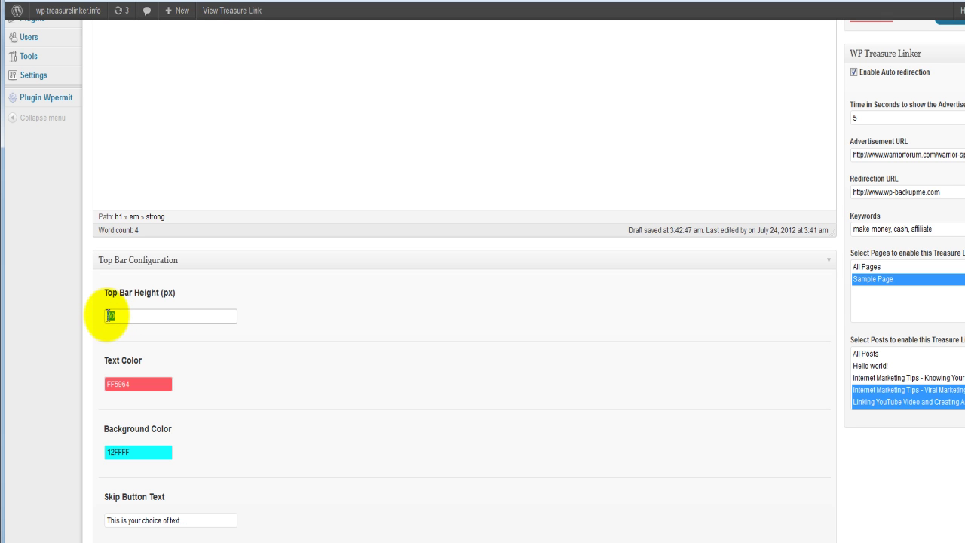
pyautogui.press('BackSpace')
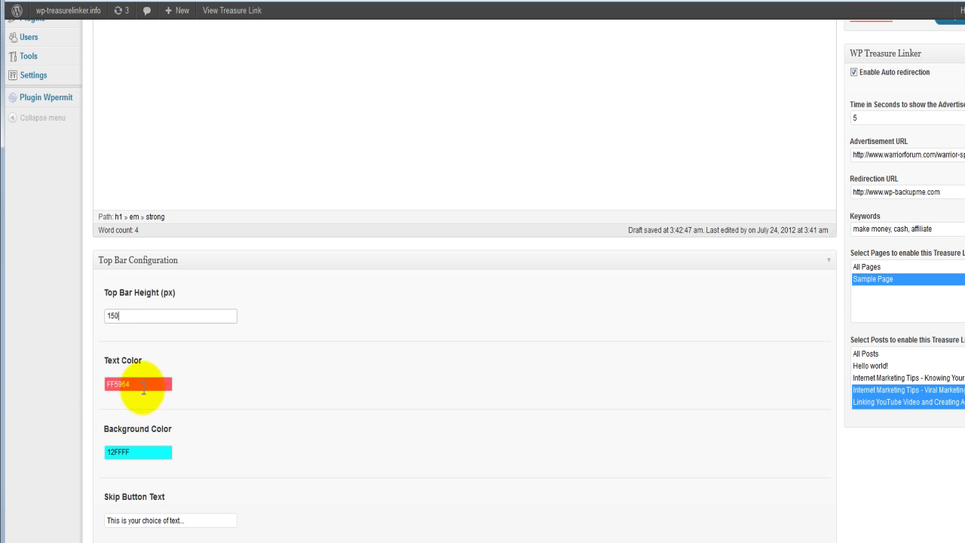
pyautogui.scroll(-3, 187, 519)
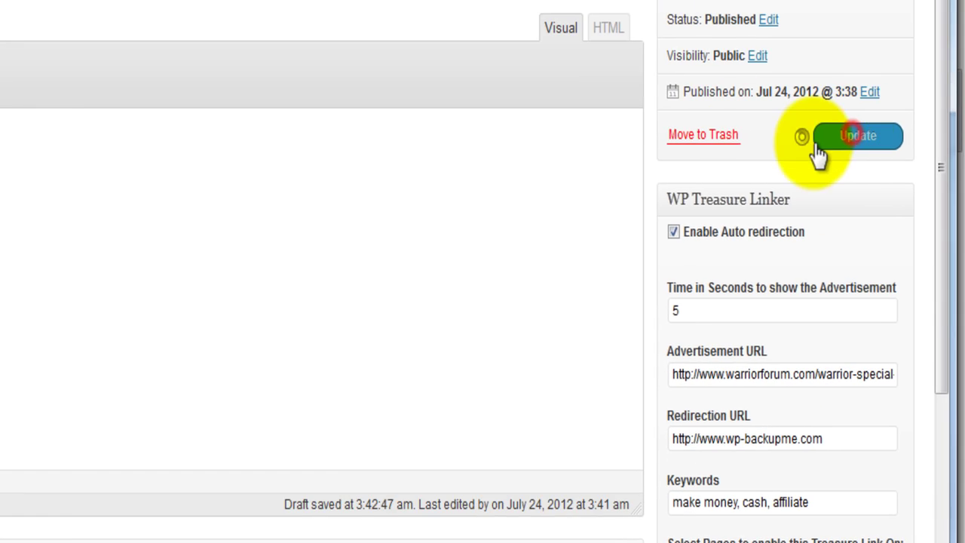
pyautogui.click(819, 139)
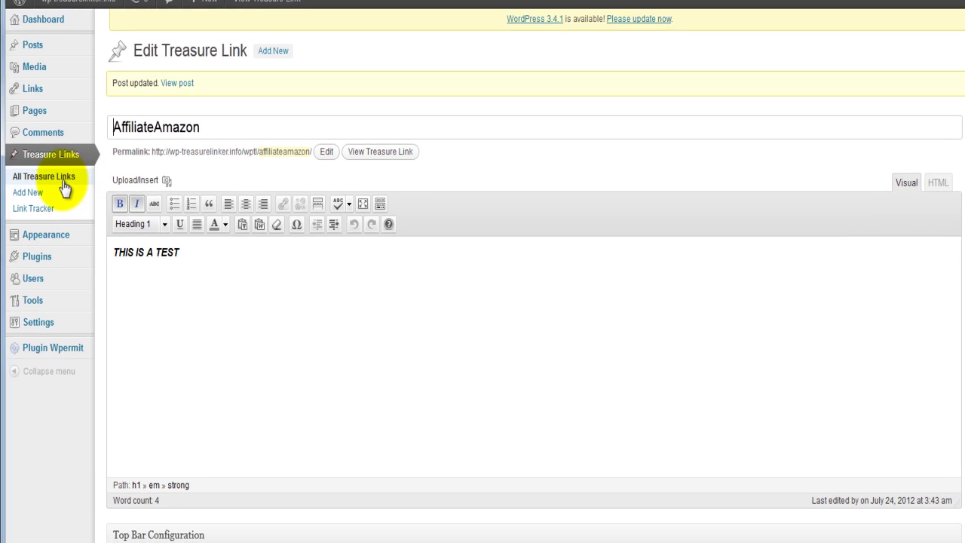
# Return to All Treasure Links and copy the My Ad permalink
pyautogui.click(56, 183)
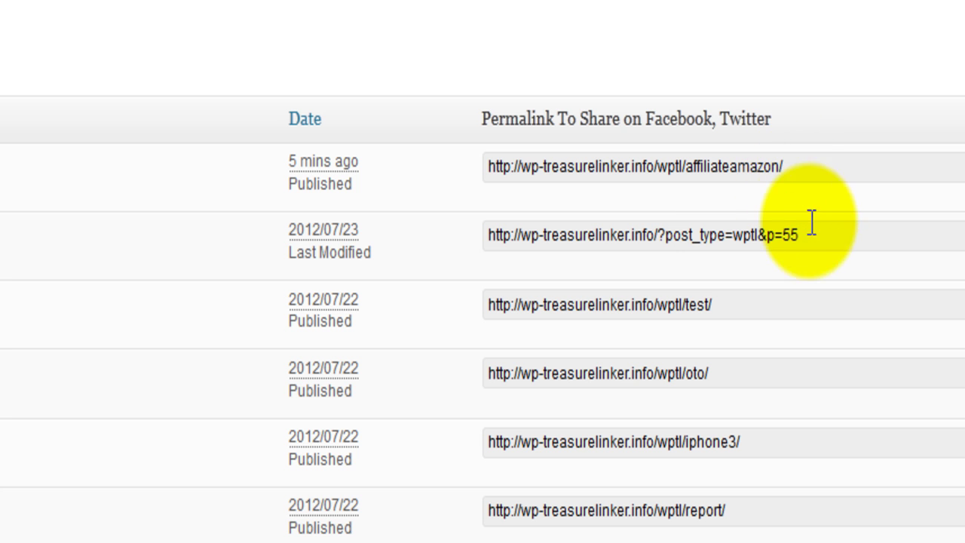
pyautogui.moveTo(804, 235); pyautogui.dragTo(481, 279)
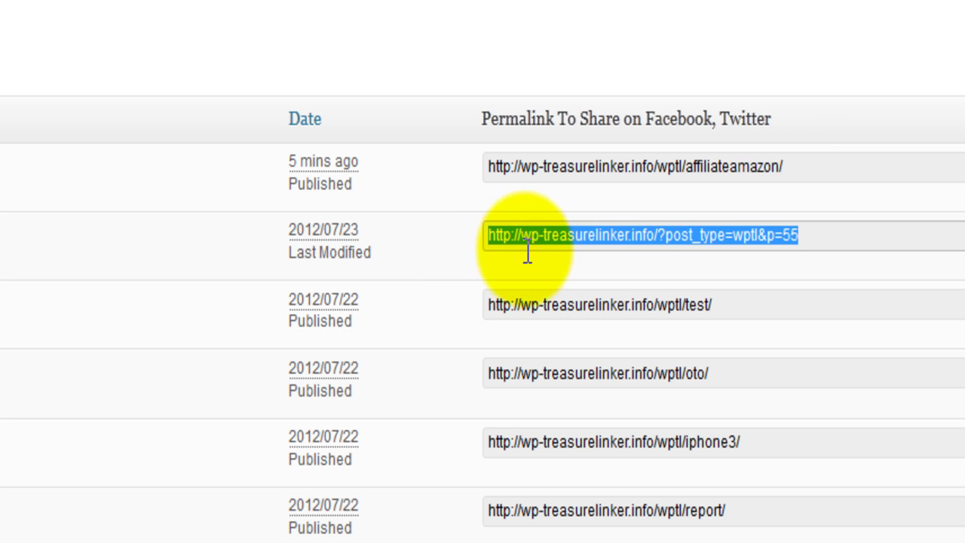
pyautogui.rightClick(579, 235)
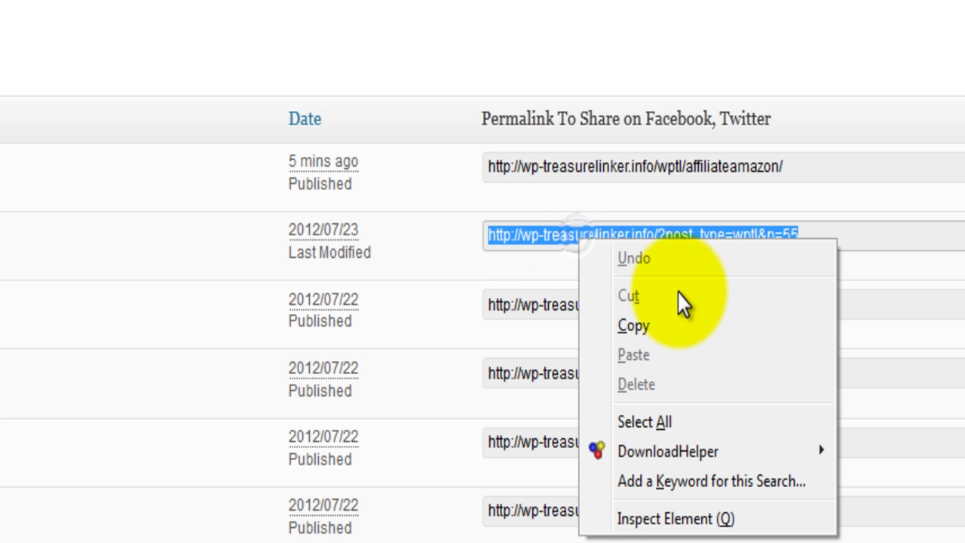
pyautogui.click(638, 325)
# Select and copy the iphone3 permalink from the treasure links list
pyautogui.click(727, 310)
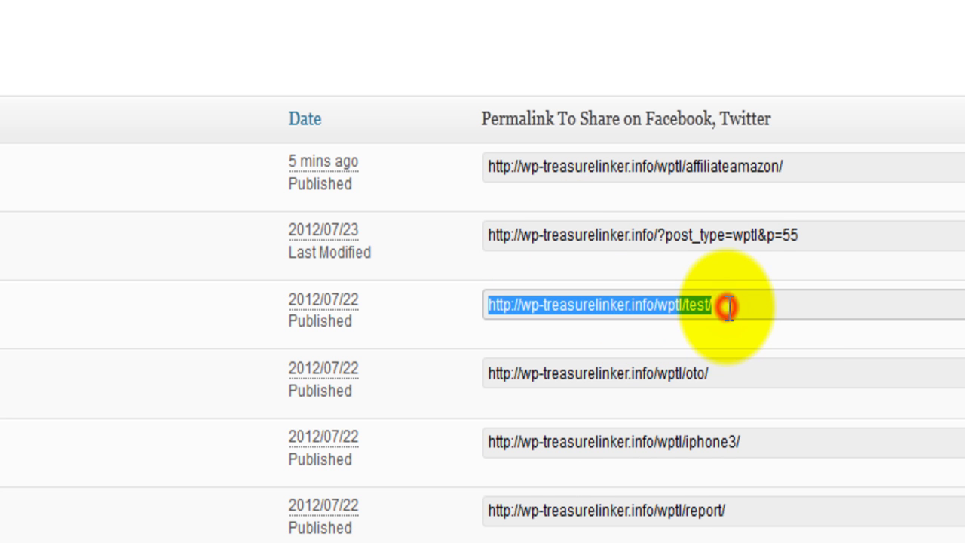
pyautogui.click(726, 371)
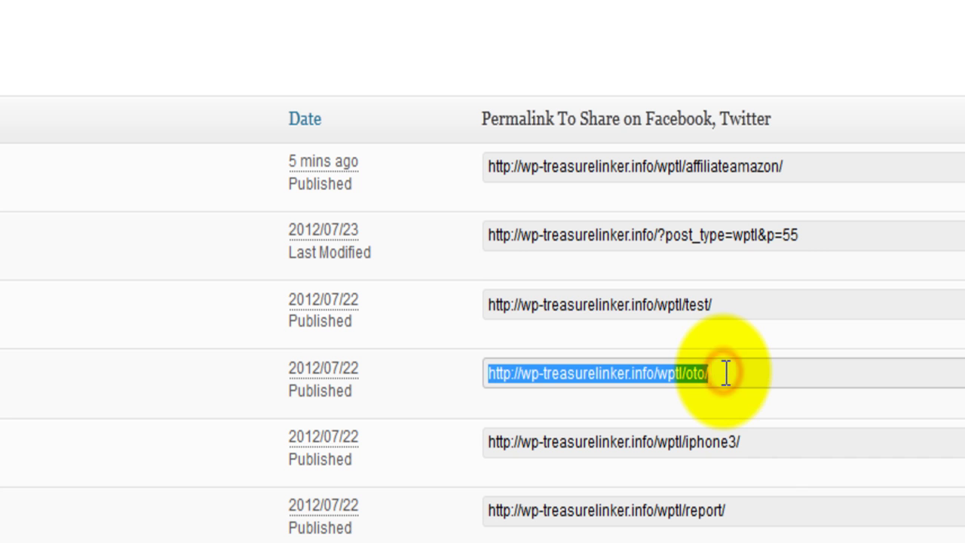
pyautogui.click(754, 450)
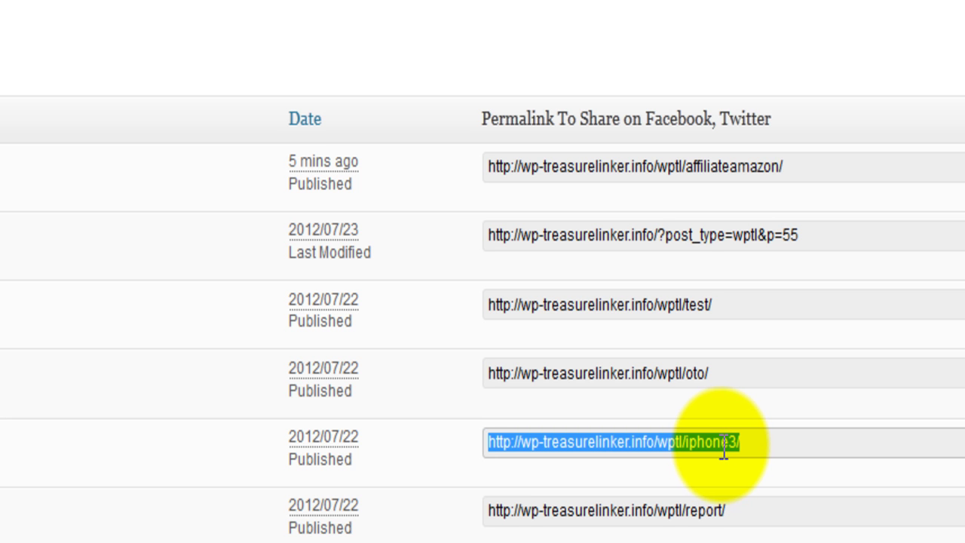
pyautogui.rightClick(646, 452)
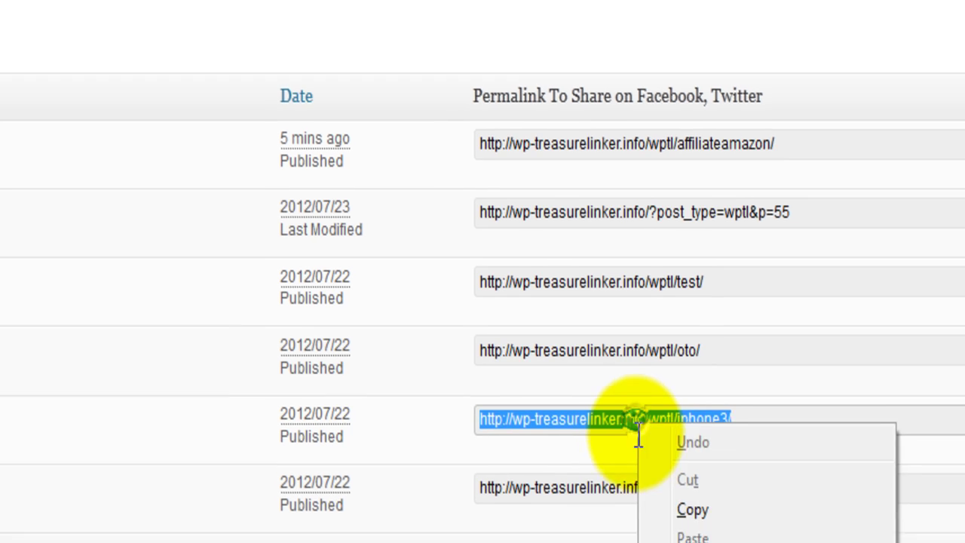
pyautogui.click(692, 510)
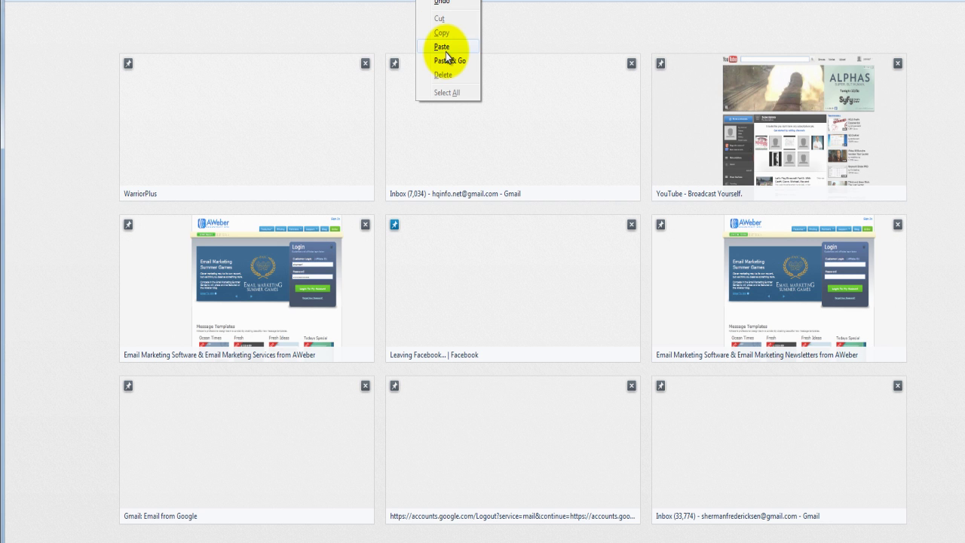
# Paste the iphone3 permalink in the new tab to open the Amazon iPhone 3G page
pyautogui.click(441, 61)
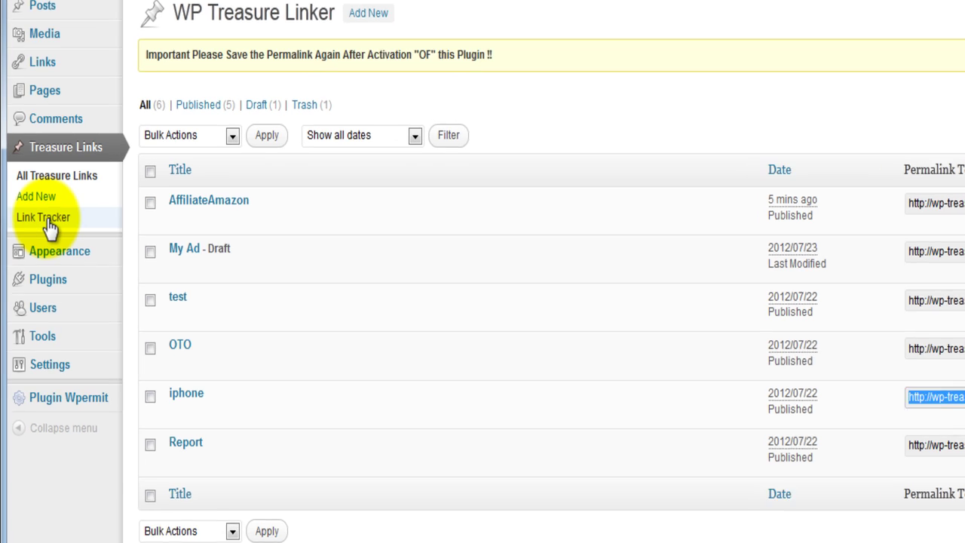
# Open the Report link's Link Tracker details and switch its clicks chart to Weekly
pyautogui.click(58, 218)
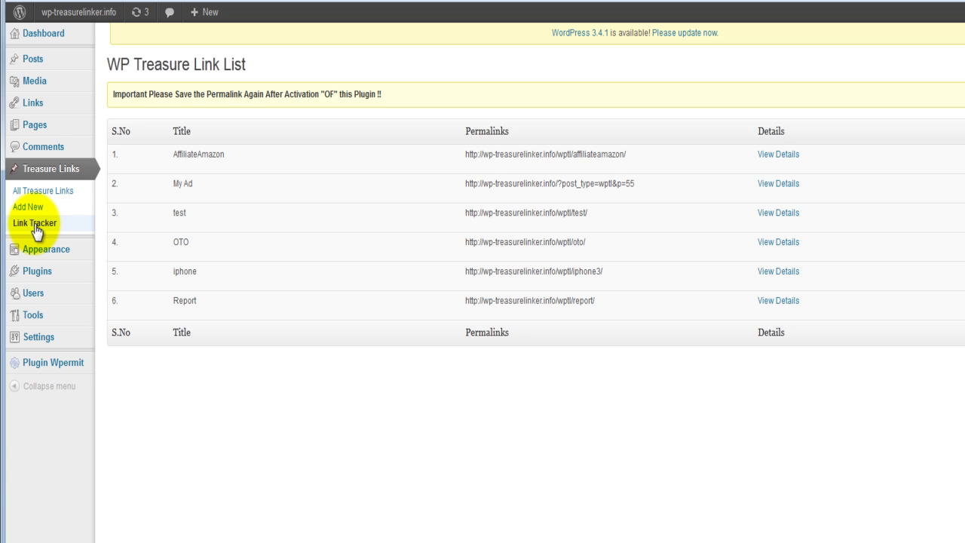
pyautogui.click(779, 306)
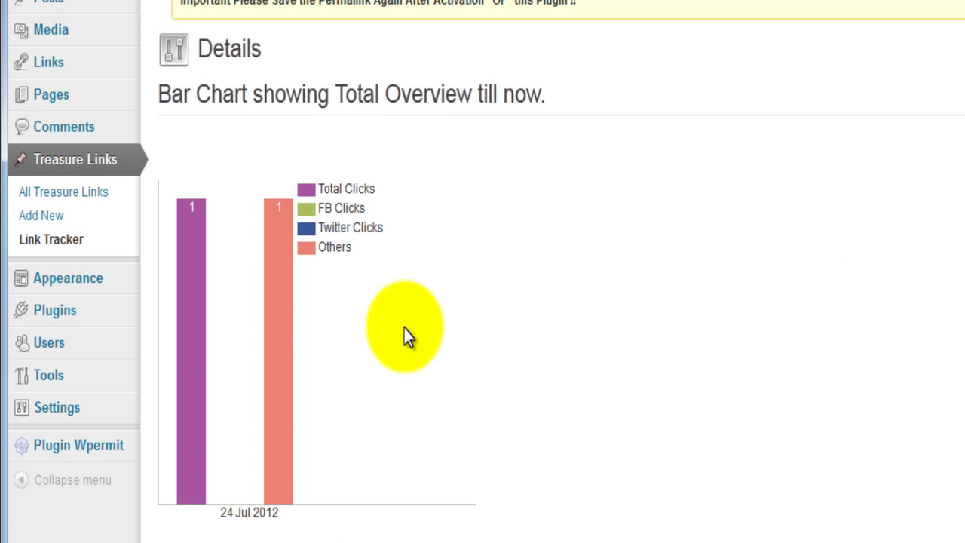
pyautogui.scroll(-3, 616, 301)
pyautogui.scroll(3, 616, 301)
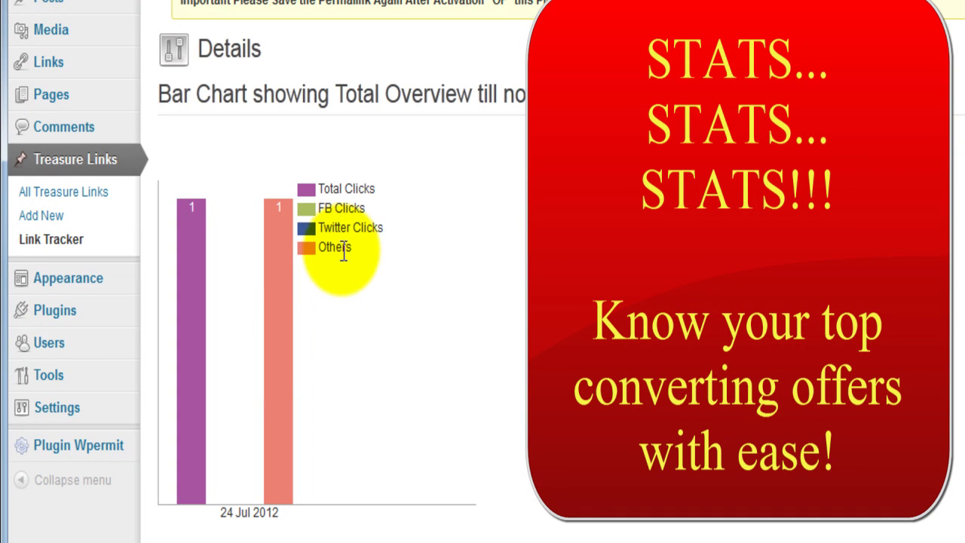
pyautogui.scroll(-1, 468, 268)
pyautogui.scroll(-3, 489, 269)
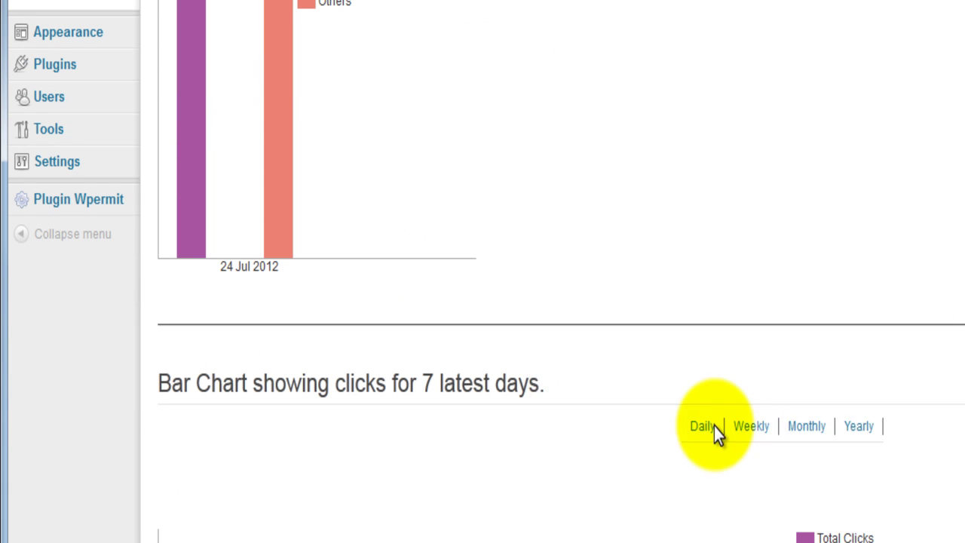
pyautogui.click(756, 430)
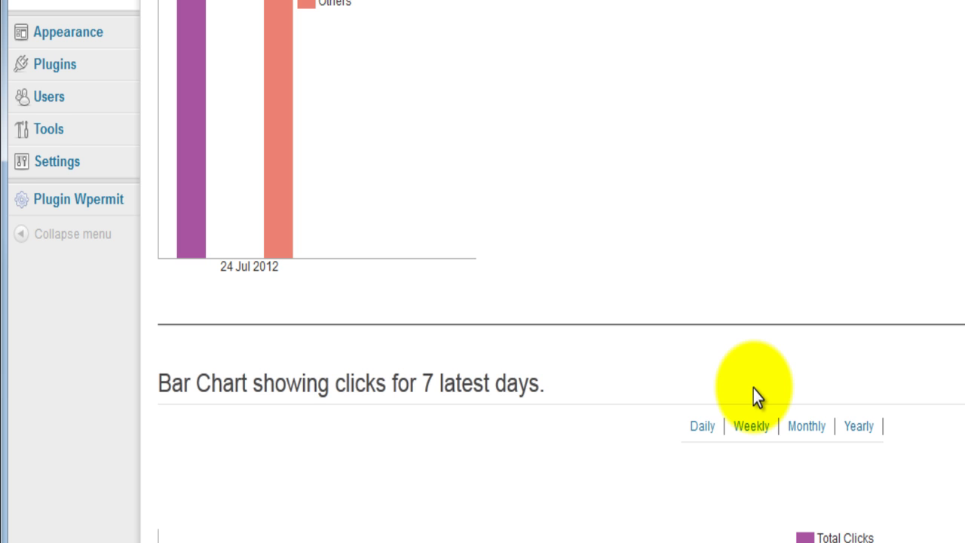
pyautogui.scroll(1, 754, 389)
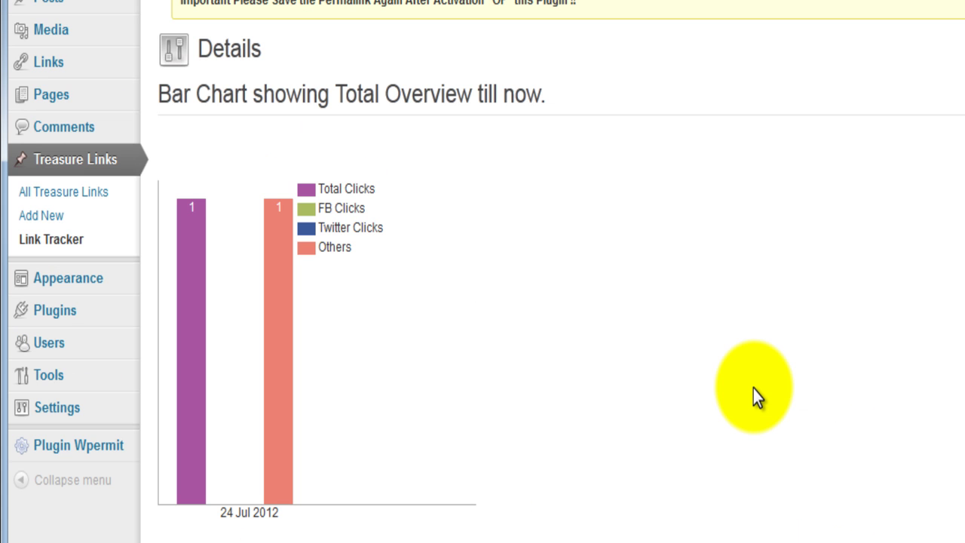